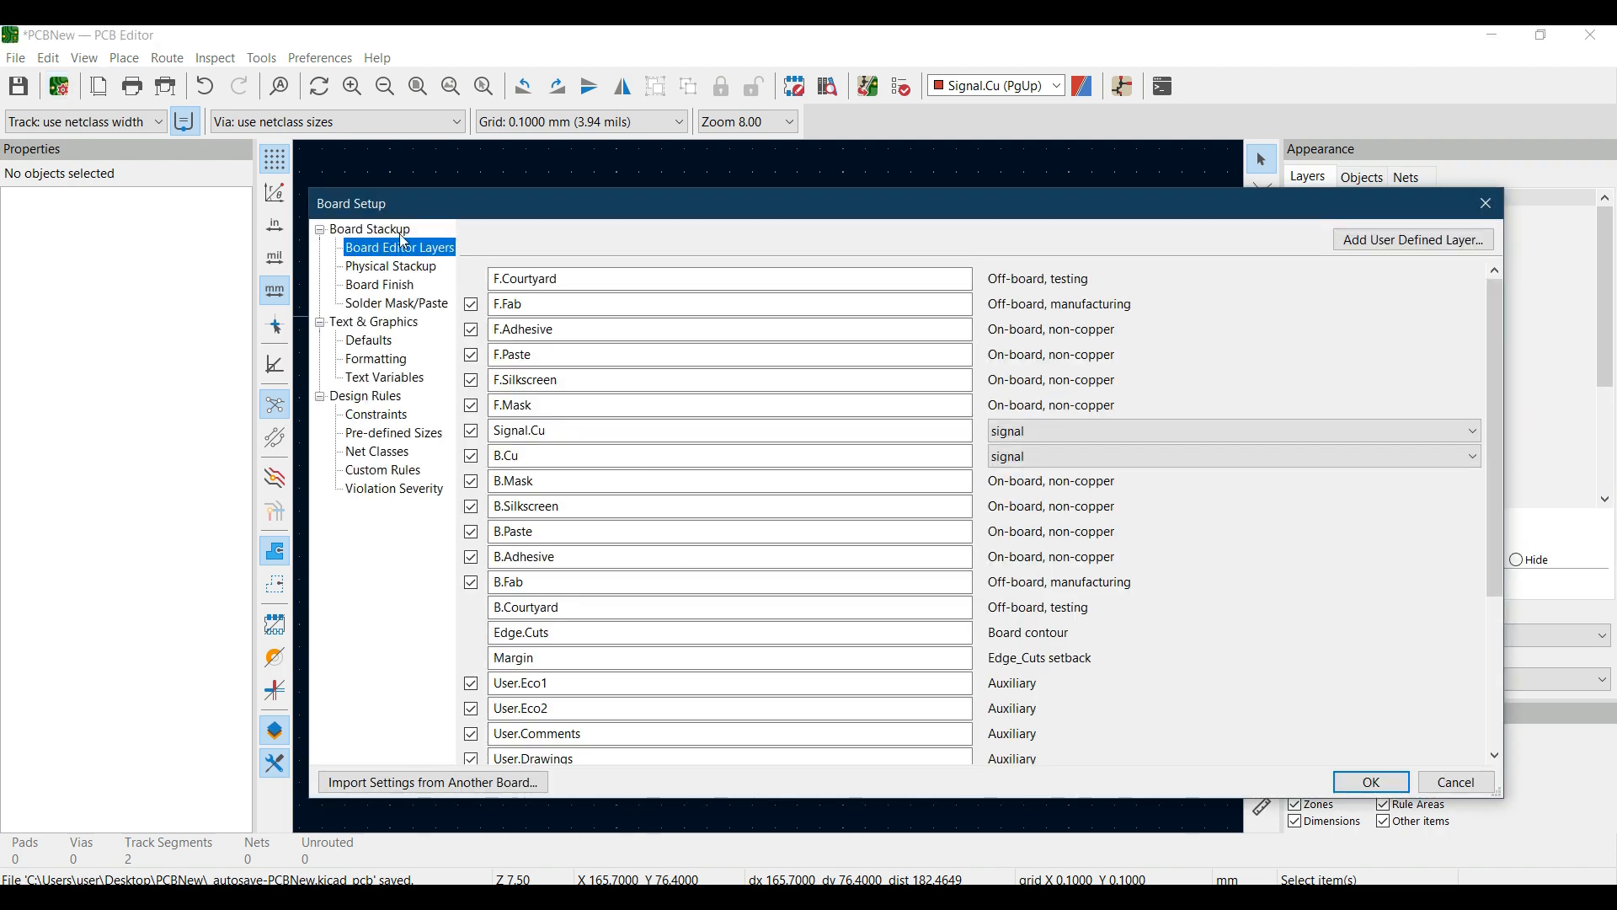
- Examine the design rule constraints for copper, holes, uVias and silkscreen in the board setup
click(343, 402)
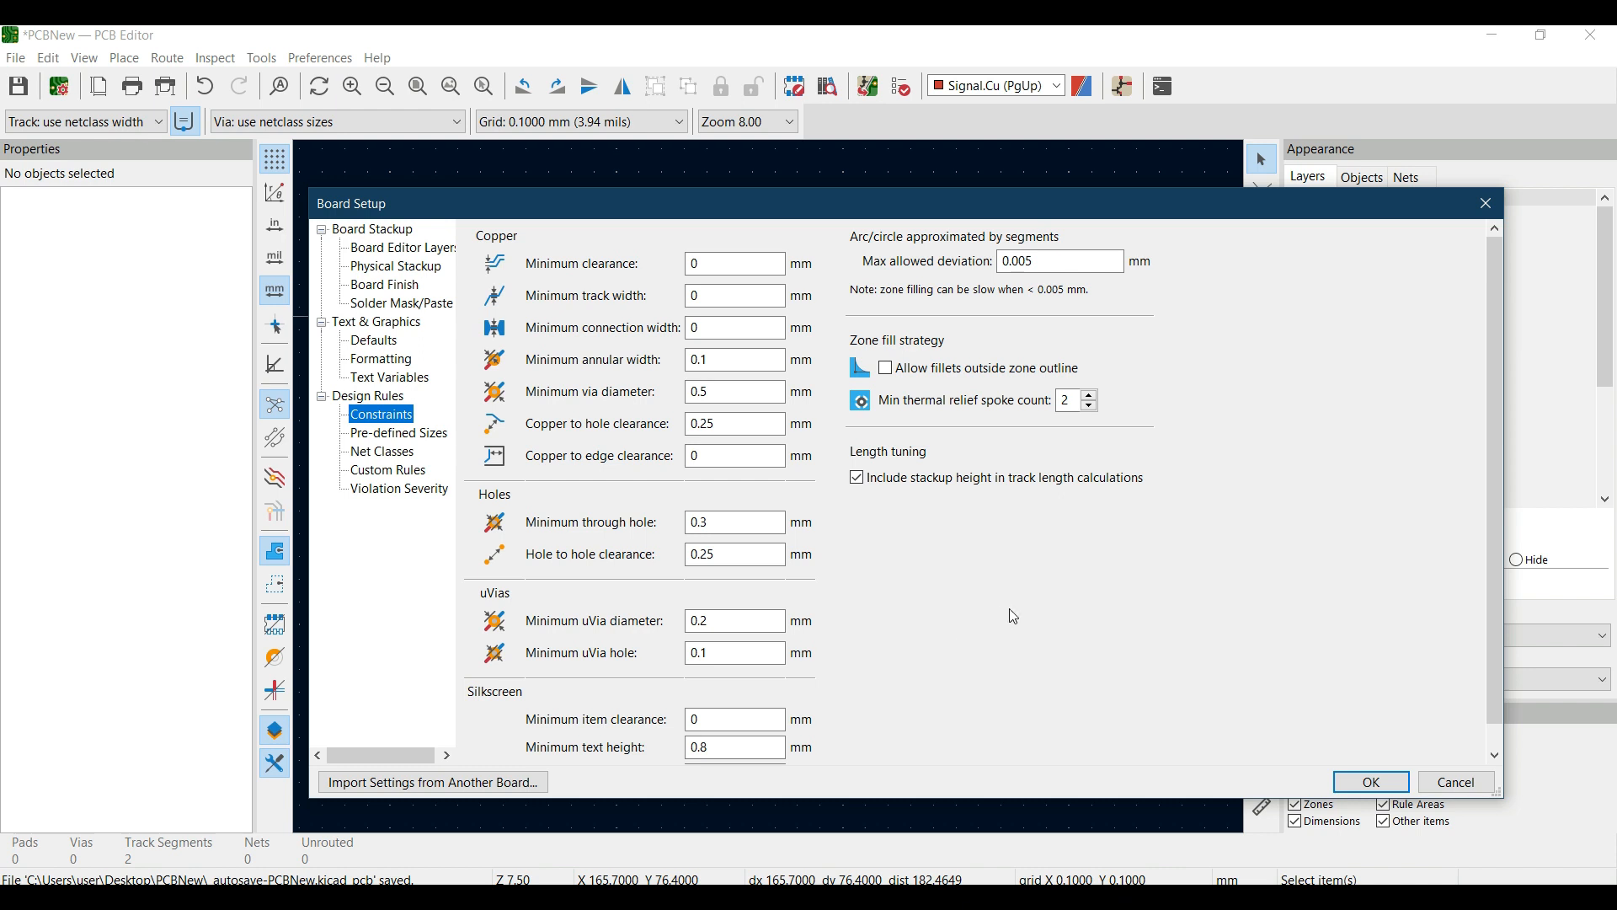
scroll(926, 682, down, 1)
scroll(605, 470, up, 1)
scroll(524, 453, down, 1)
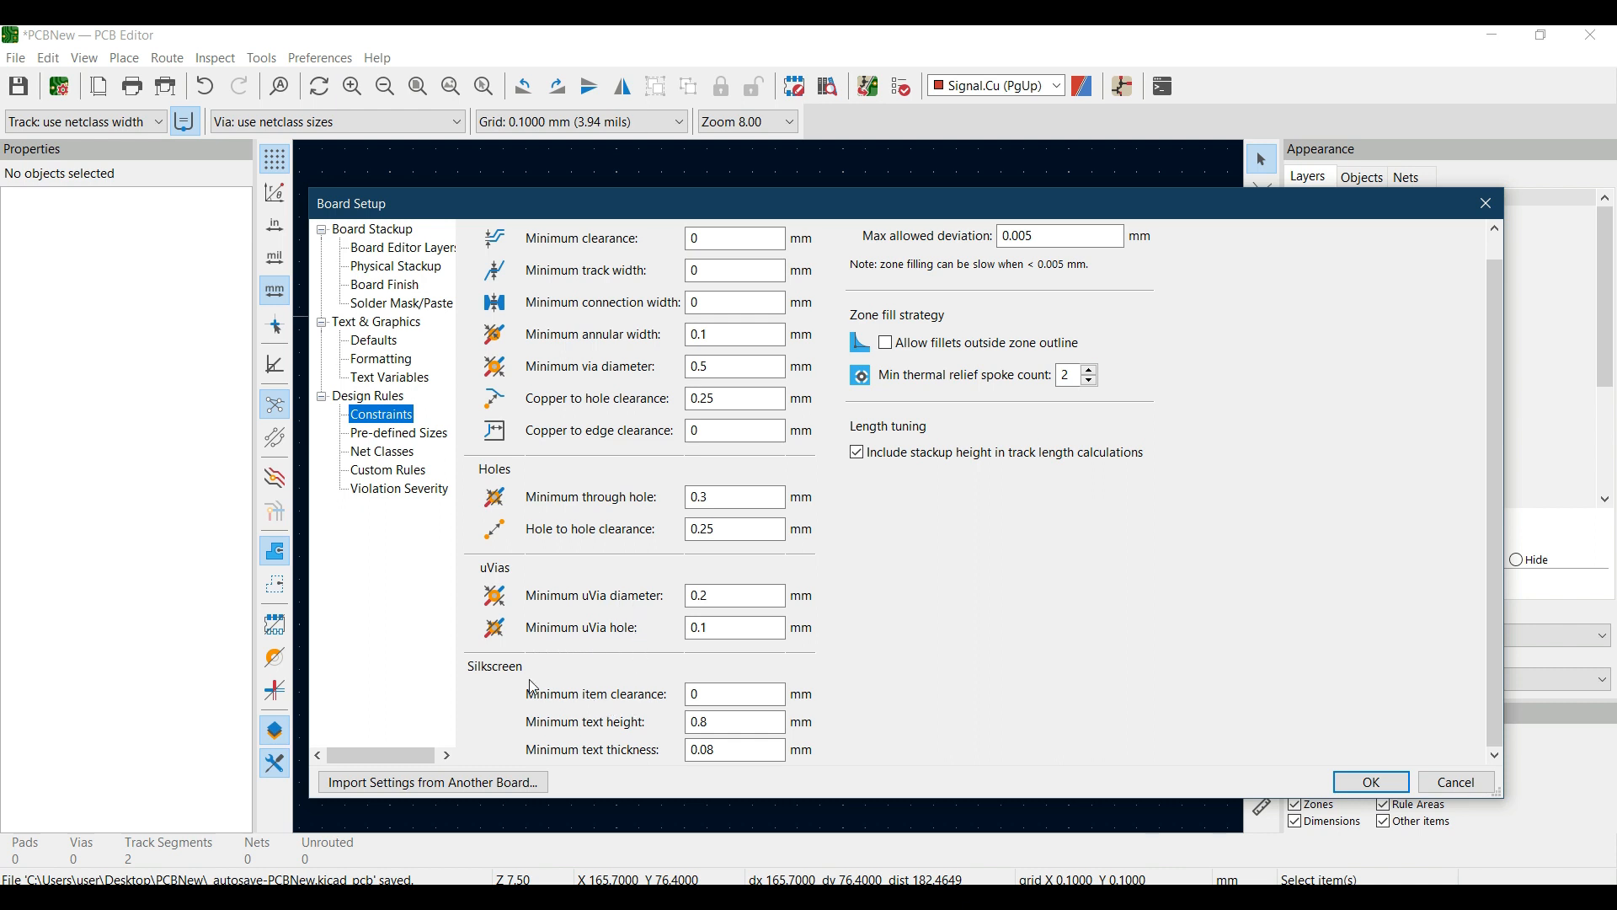
scroll(615, 703, up, 1)
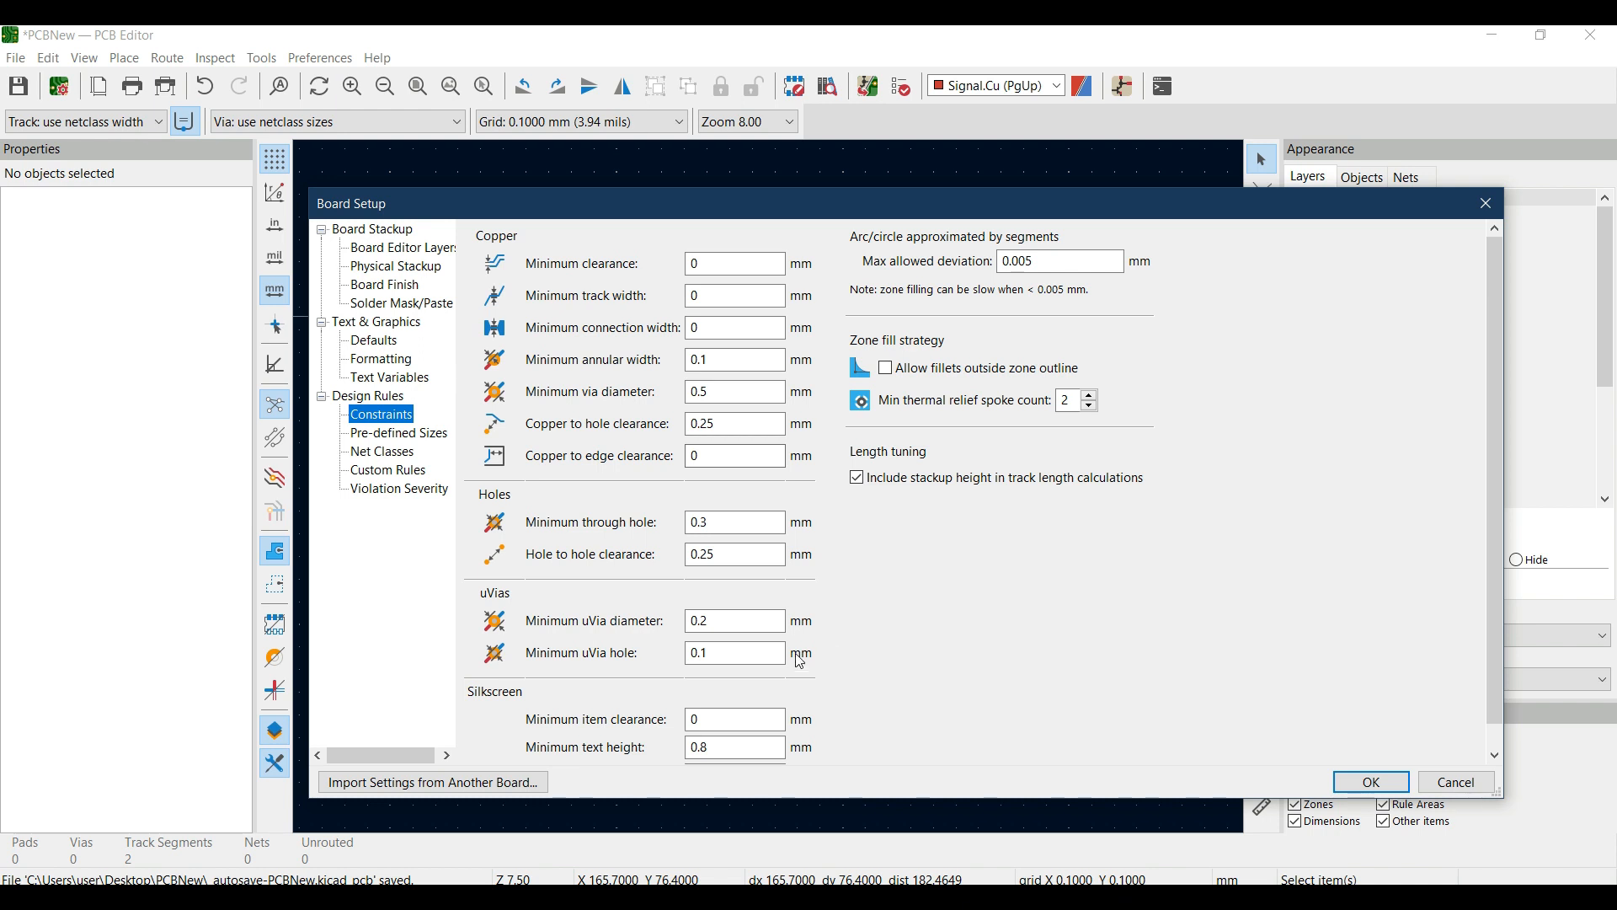
- Add two pre-defined track widths, 1 mm and 1.5 mm, to the board's design rules
click(410, 450)
click(424, 436)
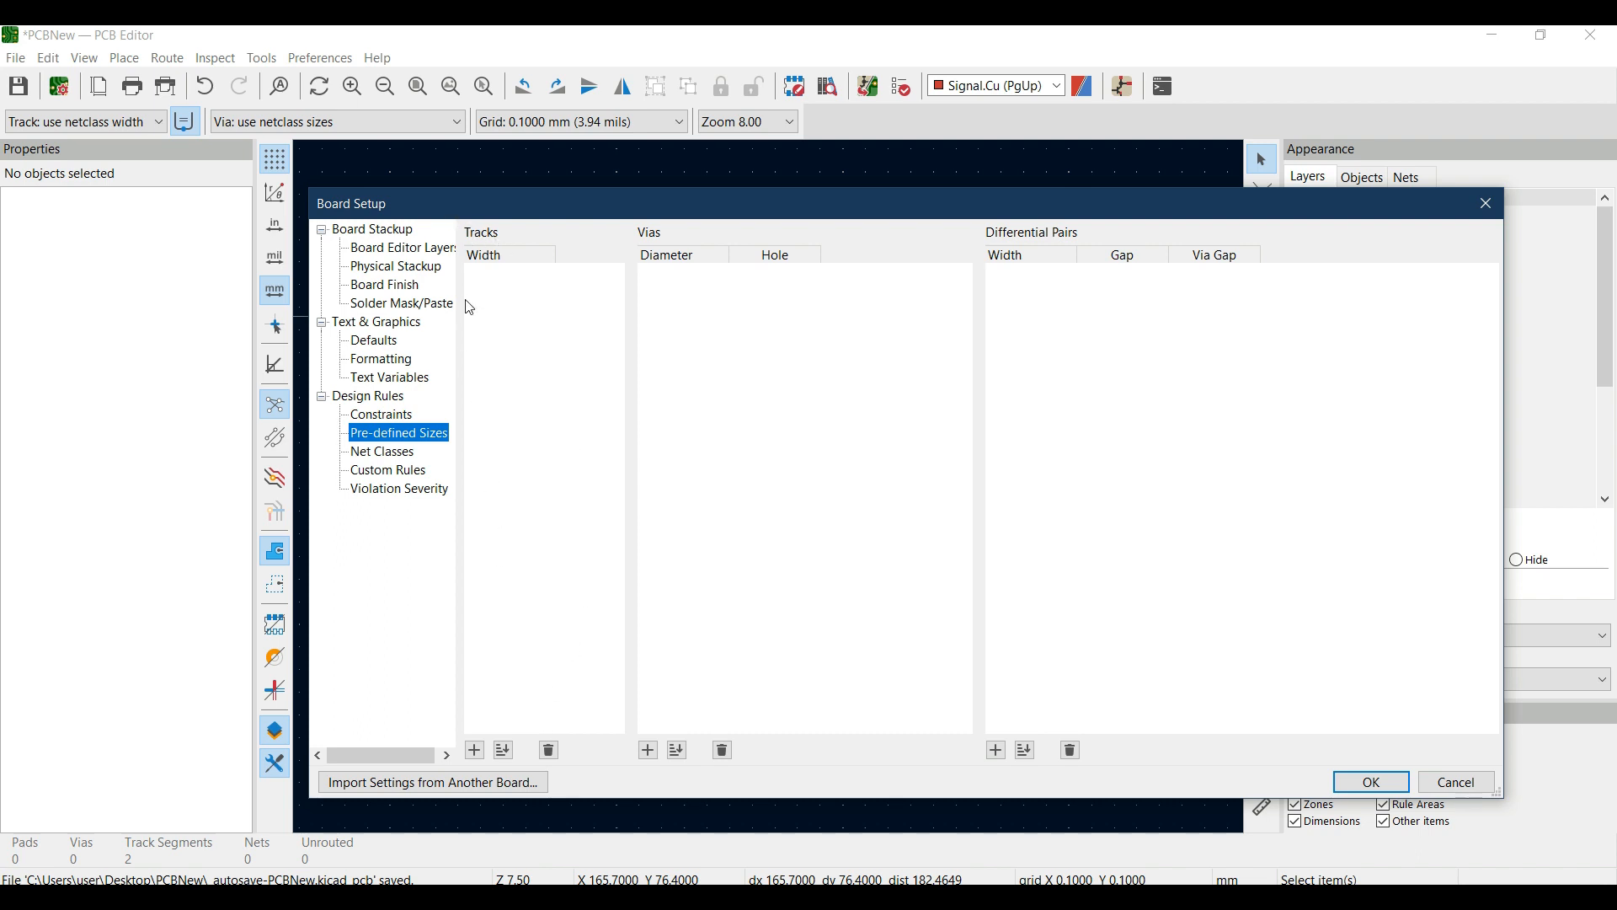
click(475, 750)
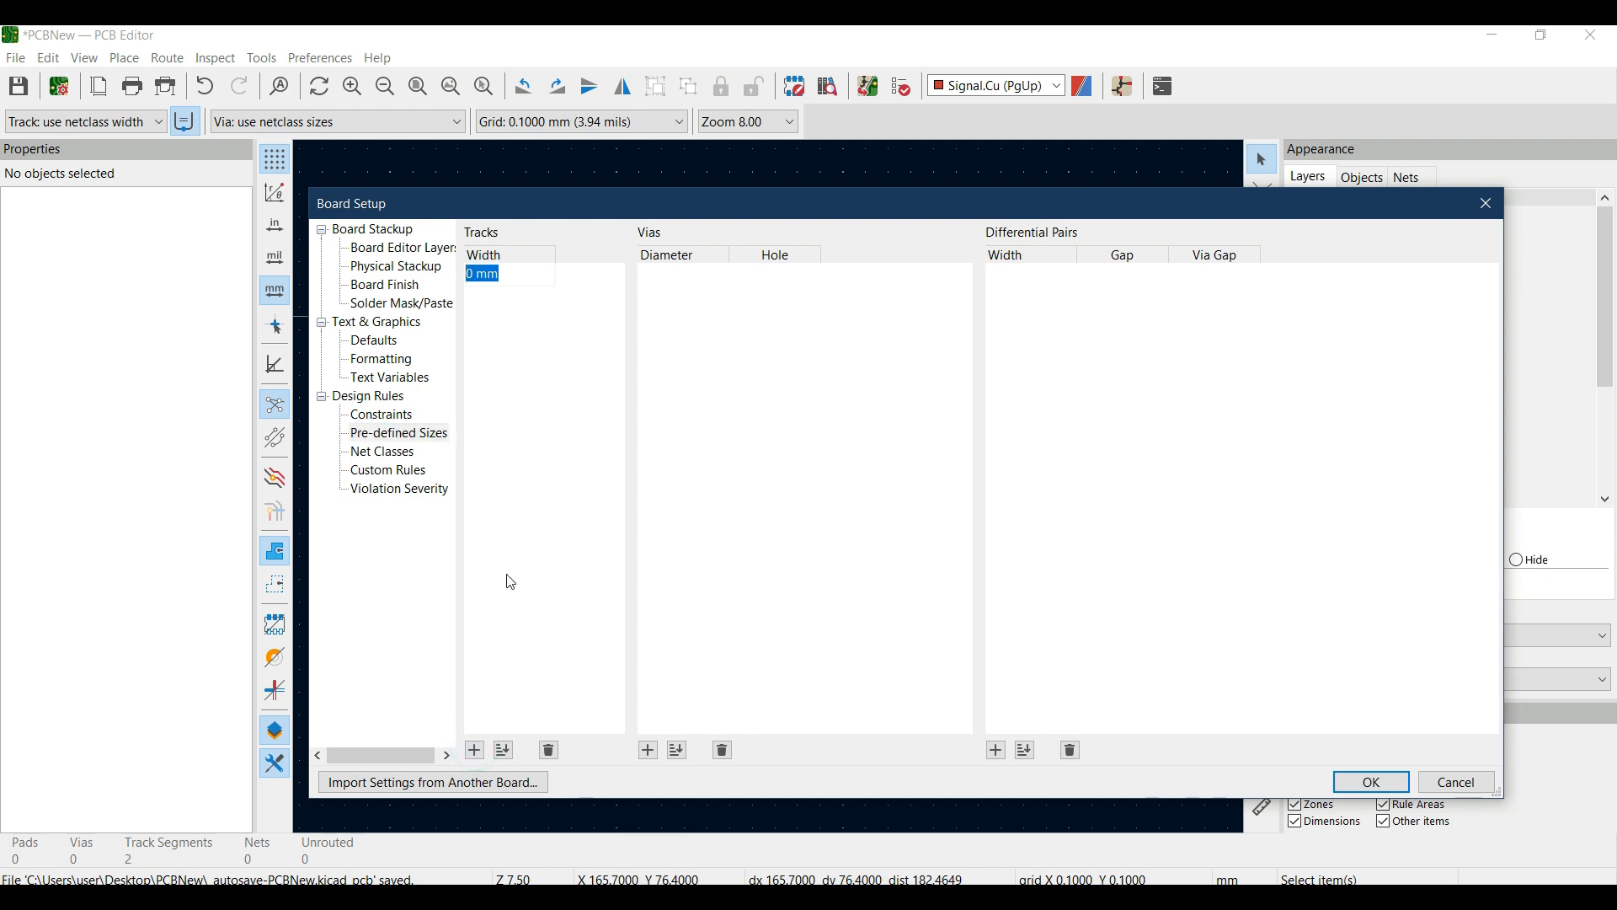
text(1)
key(Return)
key(Return)
text(1.5)
key(Return)
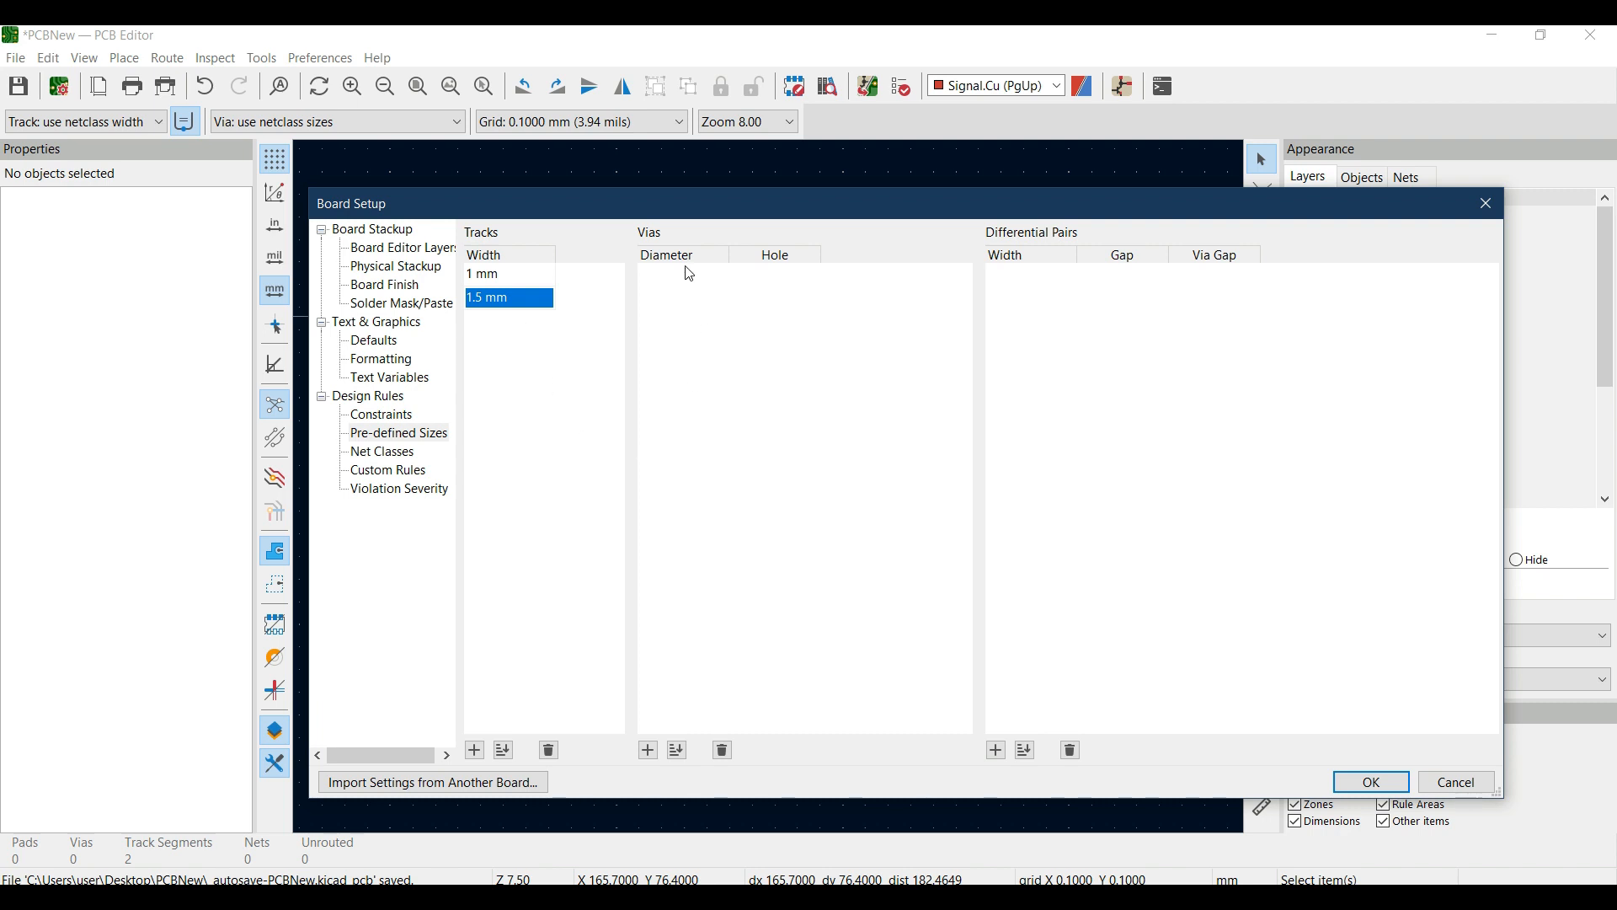
- Add two pre-defined via sizes: 1 mm diameter with a 0.5 mm hole, and 1.5 mm diameter with a 0.75 mm hole
click(650, 751)
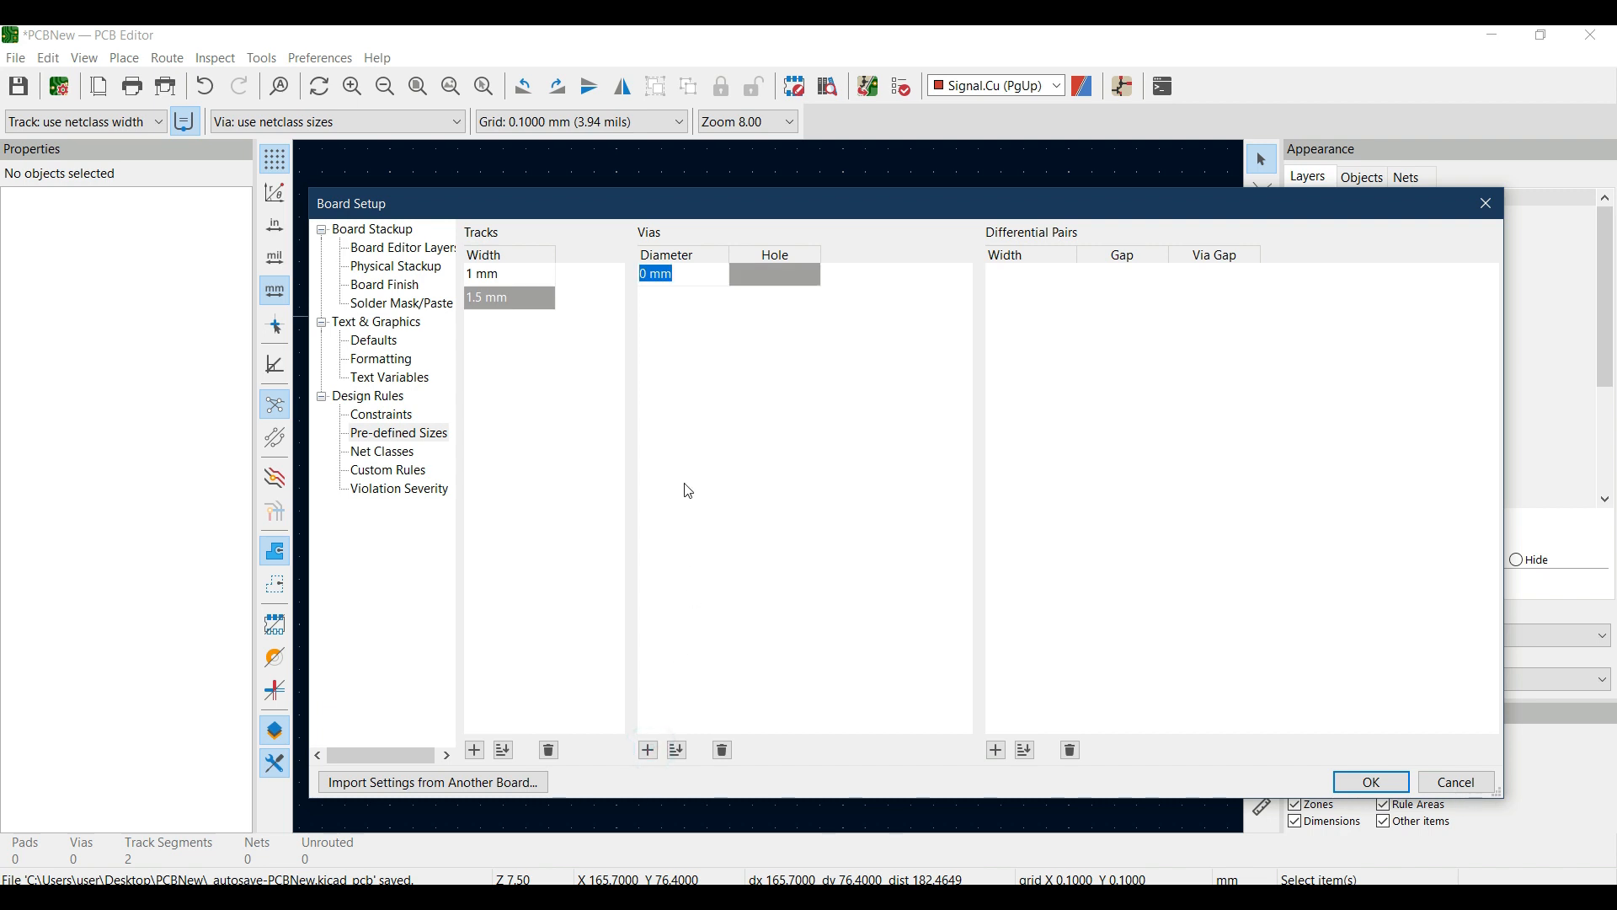
text(1)
key(Return)
text(0.5)
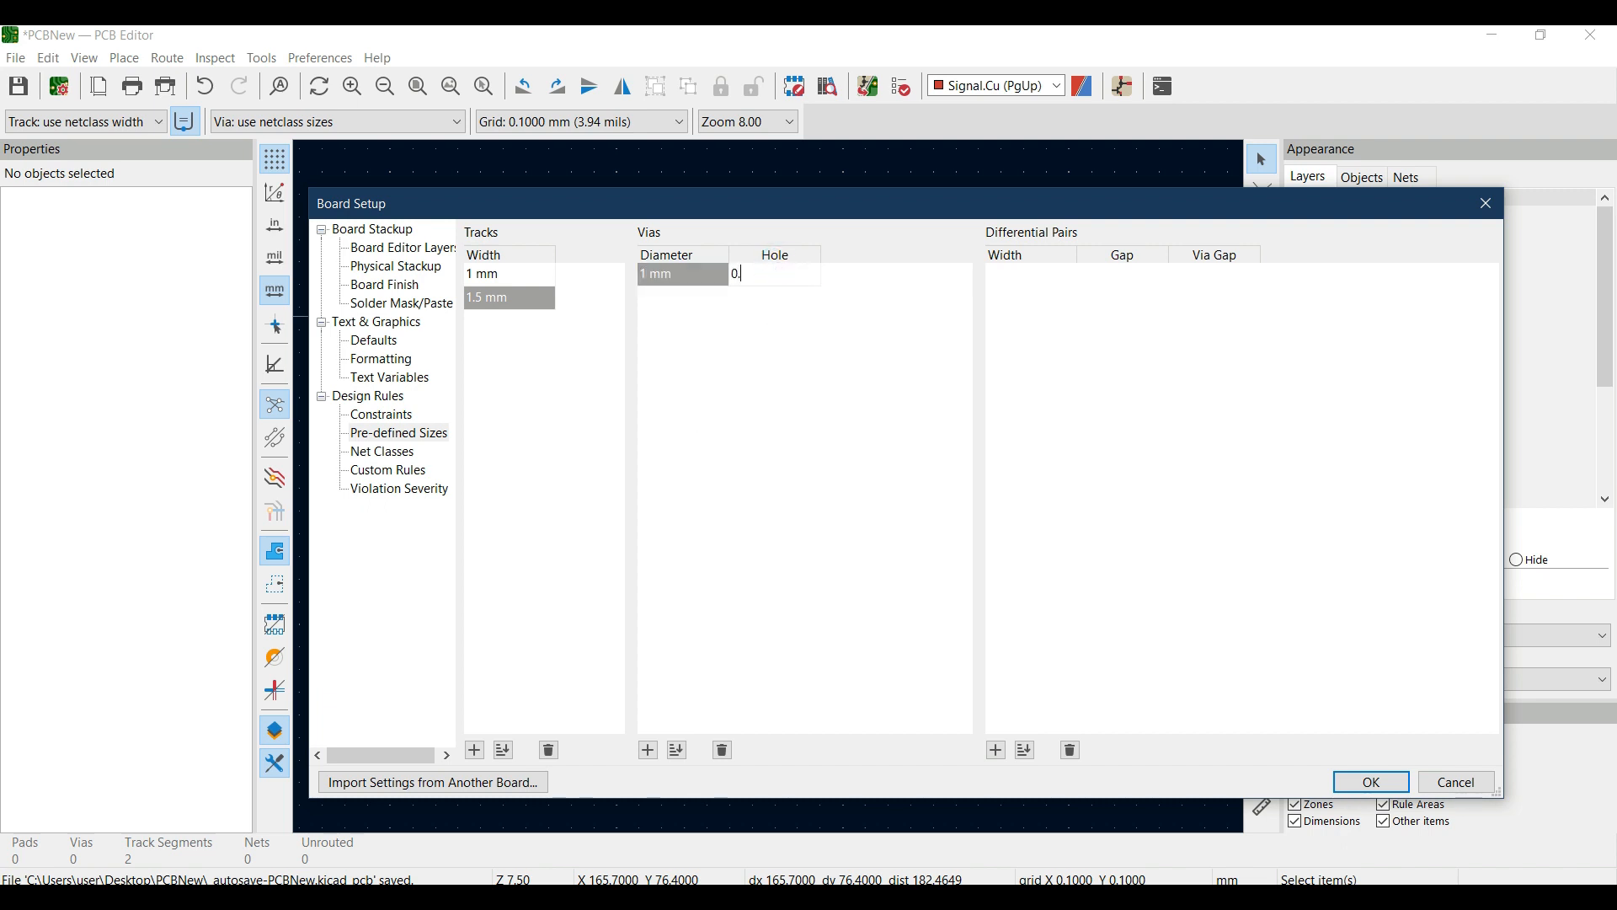
click(647, 751)
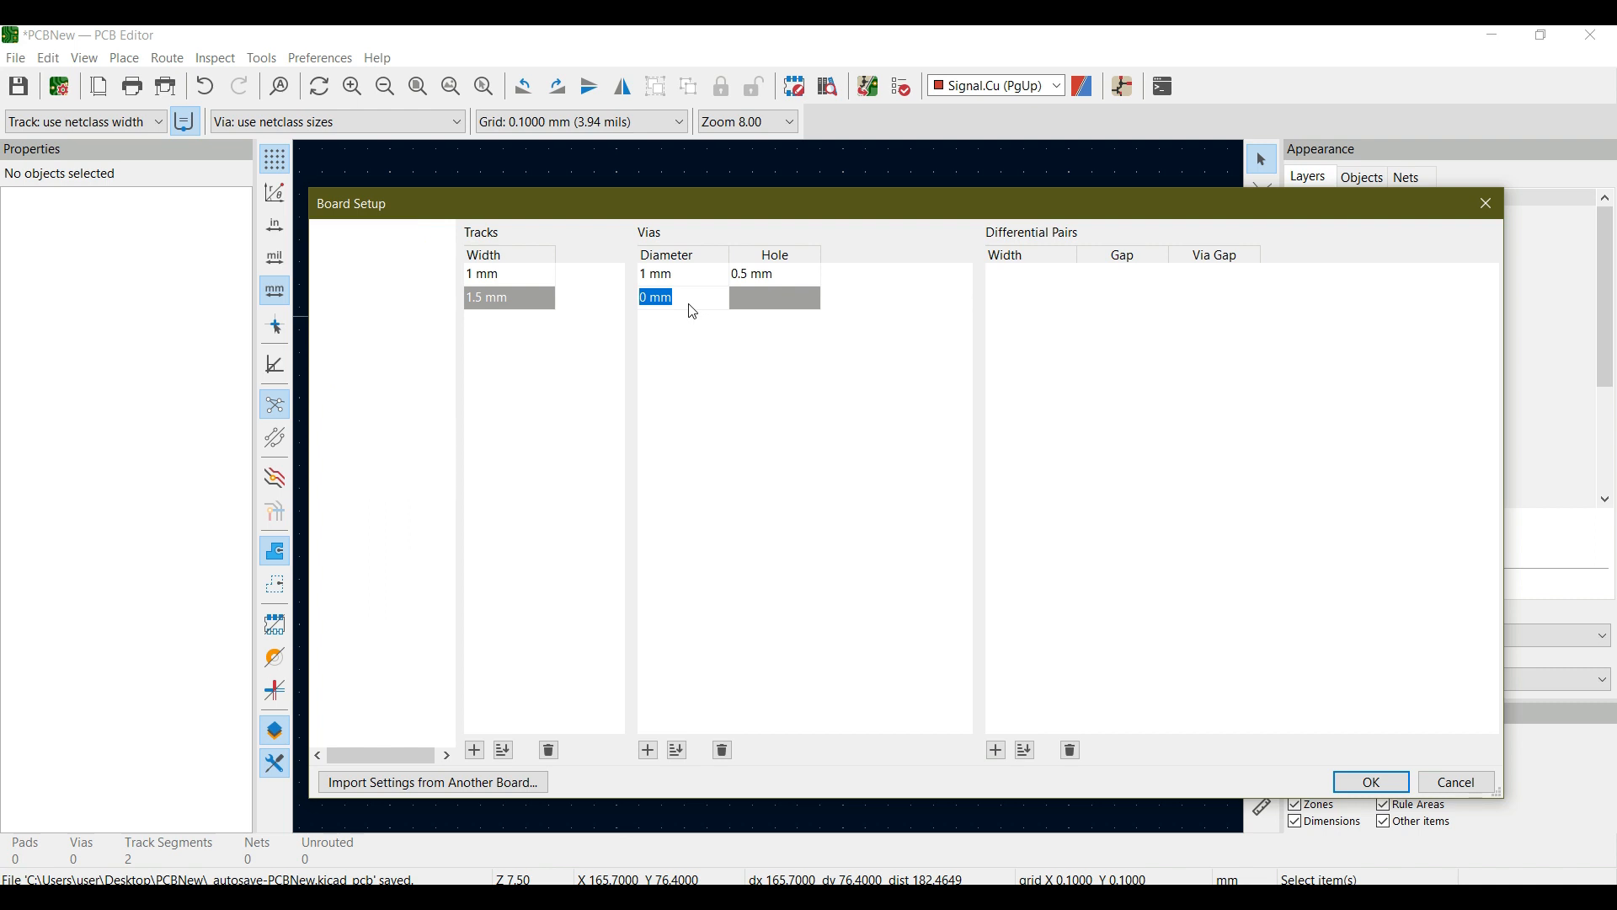
text(1.5)
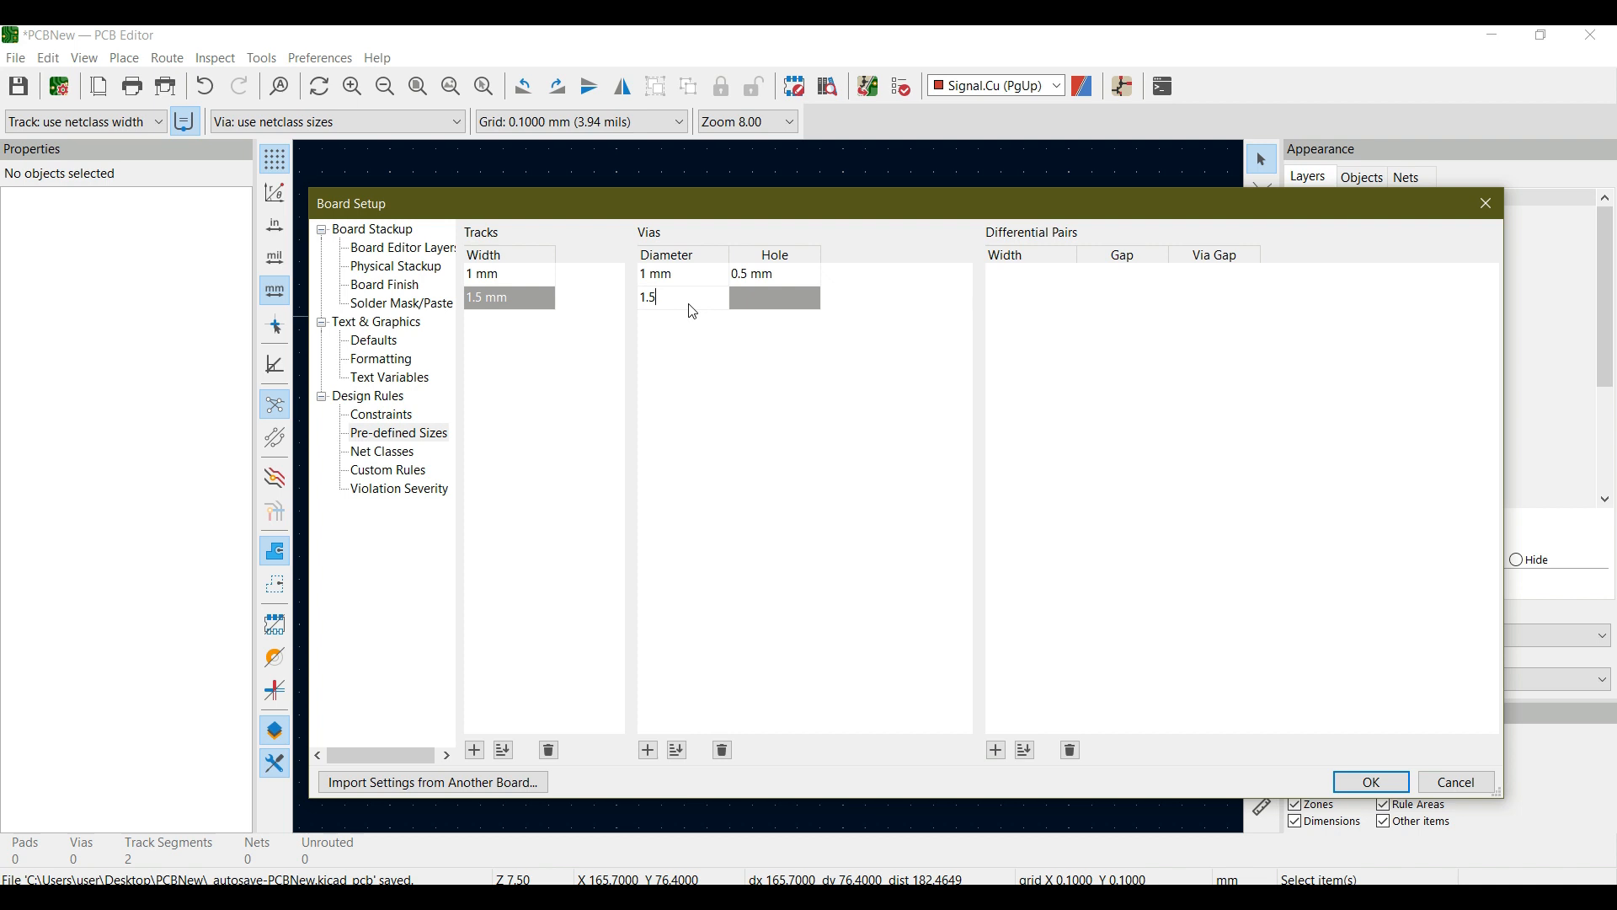
click(735, 304)
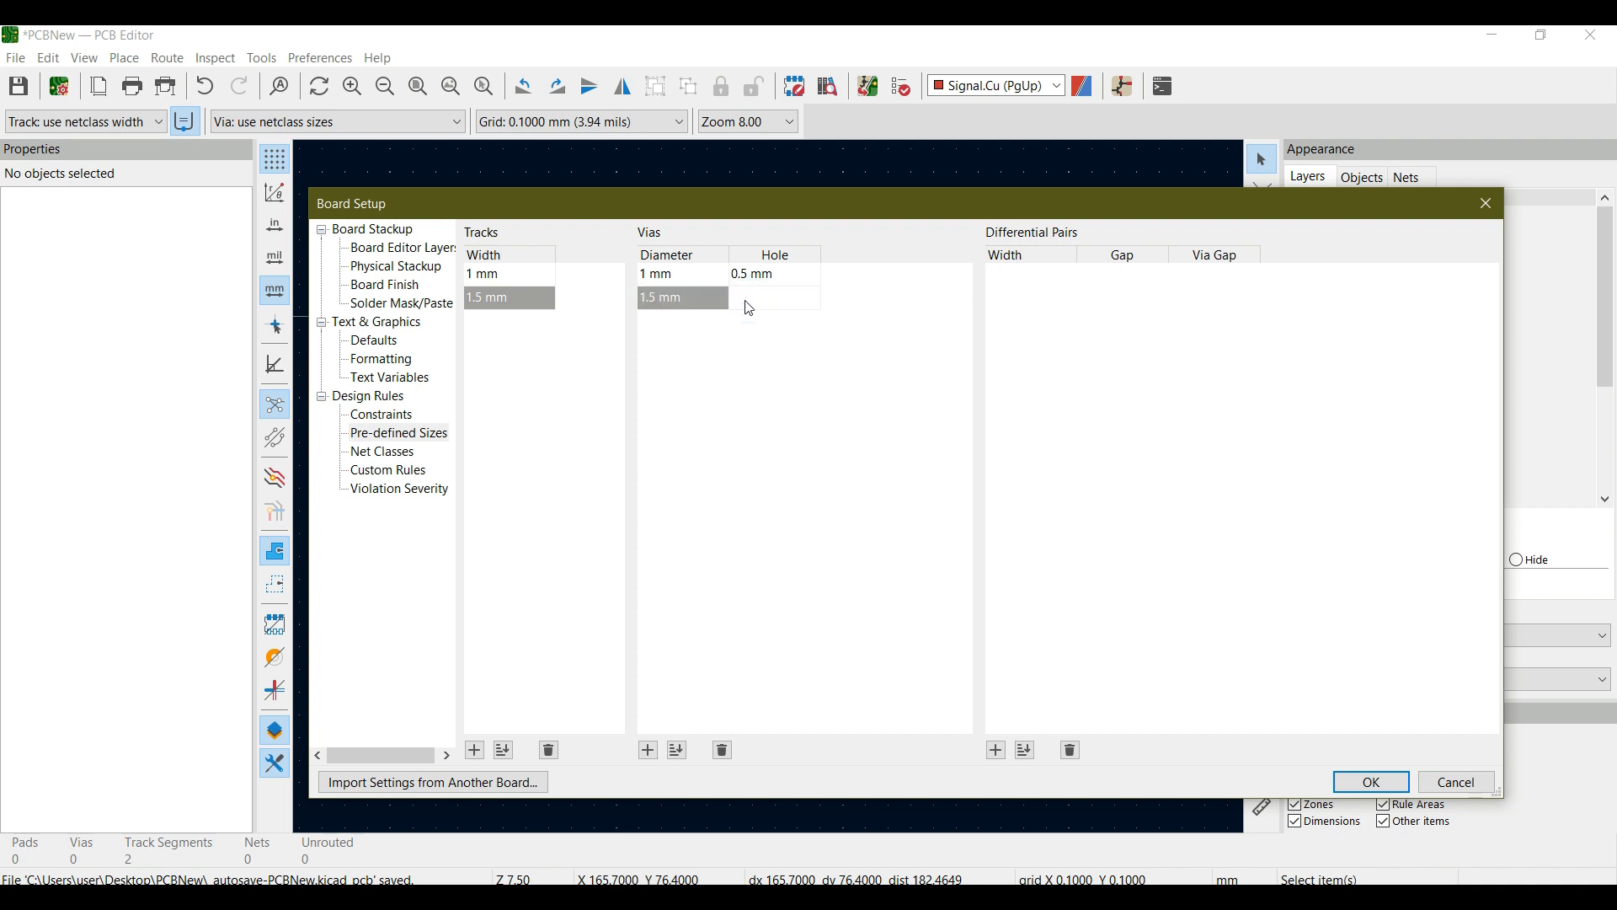
text(0.75)
click(749, 307)
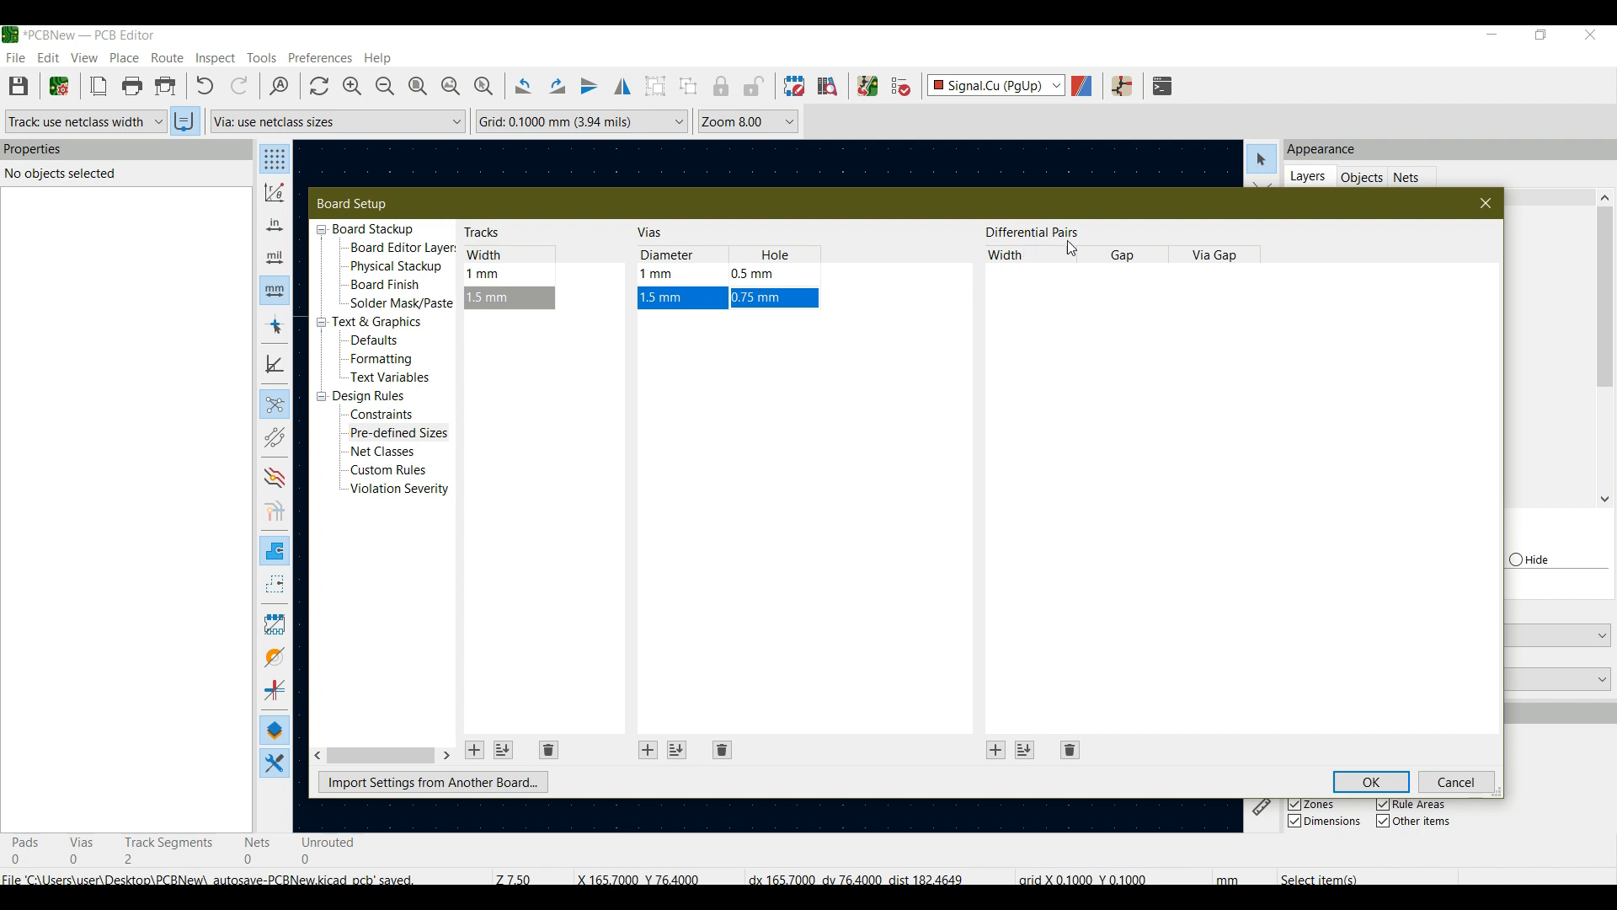
- Add a pre-defined differential pair with 1 mm width, 2 mm gap and 2 mm via gap, and apply the board setup
click(996, 751)
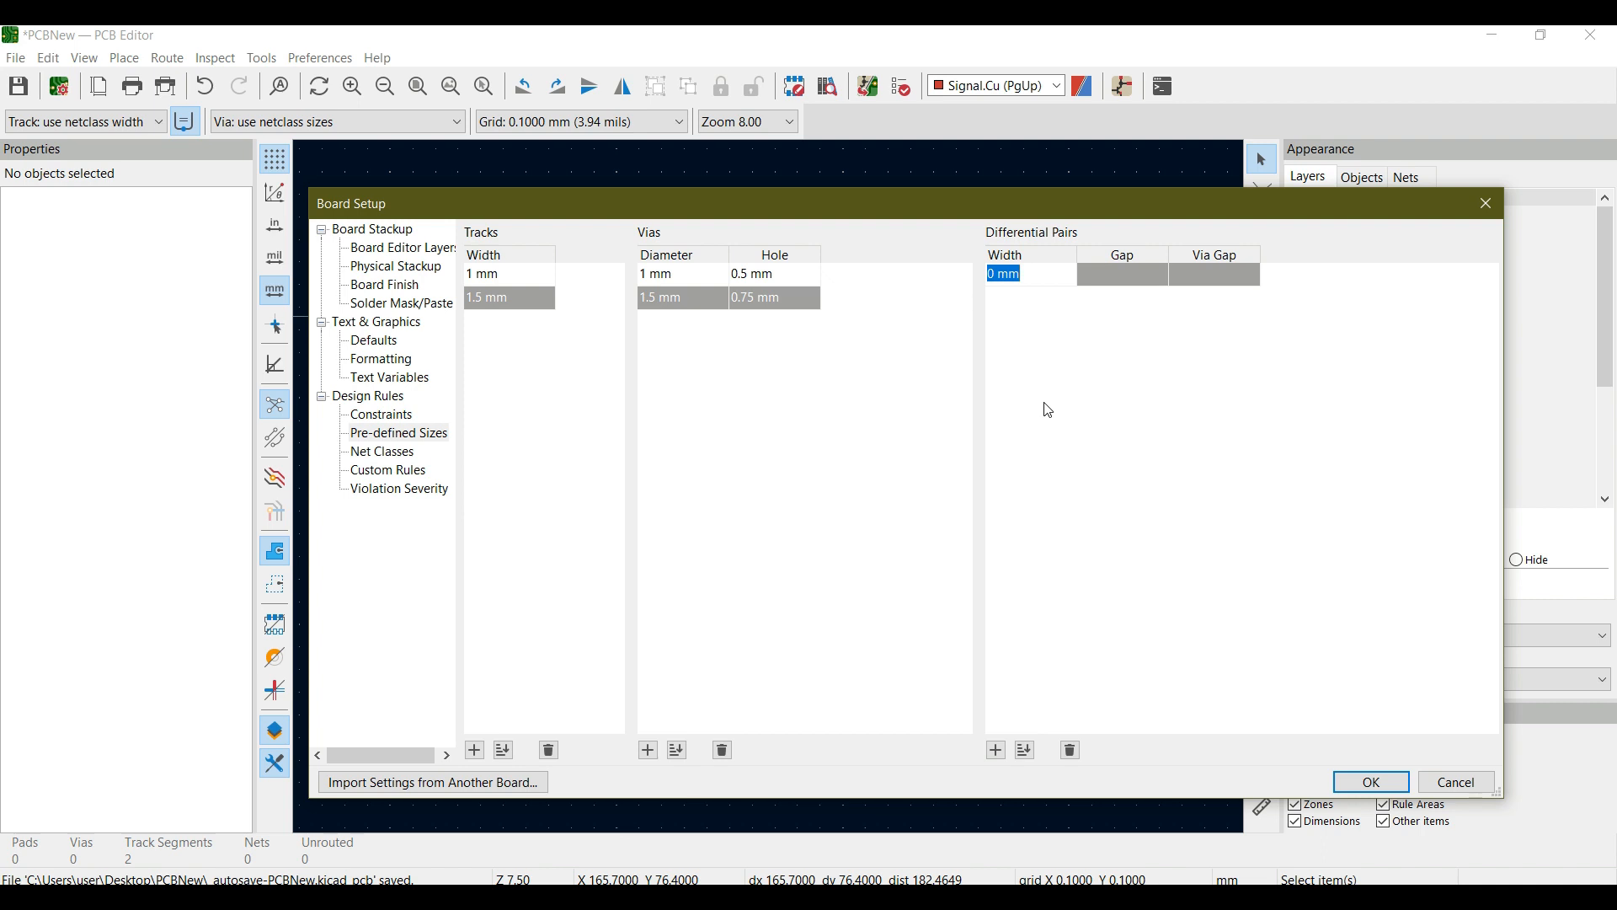
text(1)
key(Return)
click(1123, 277)
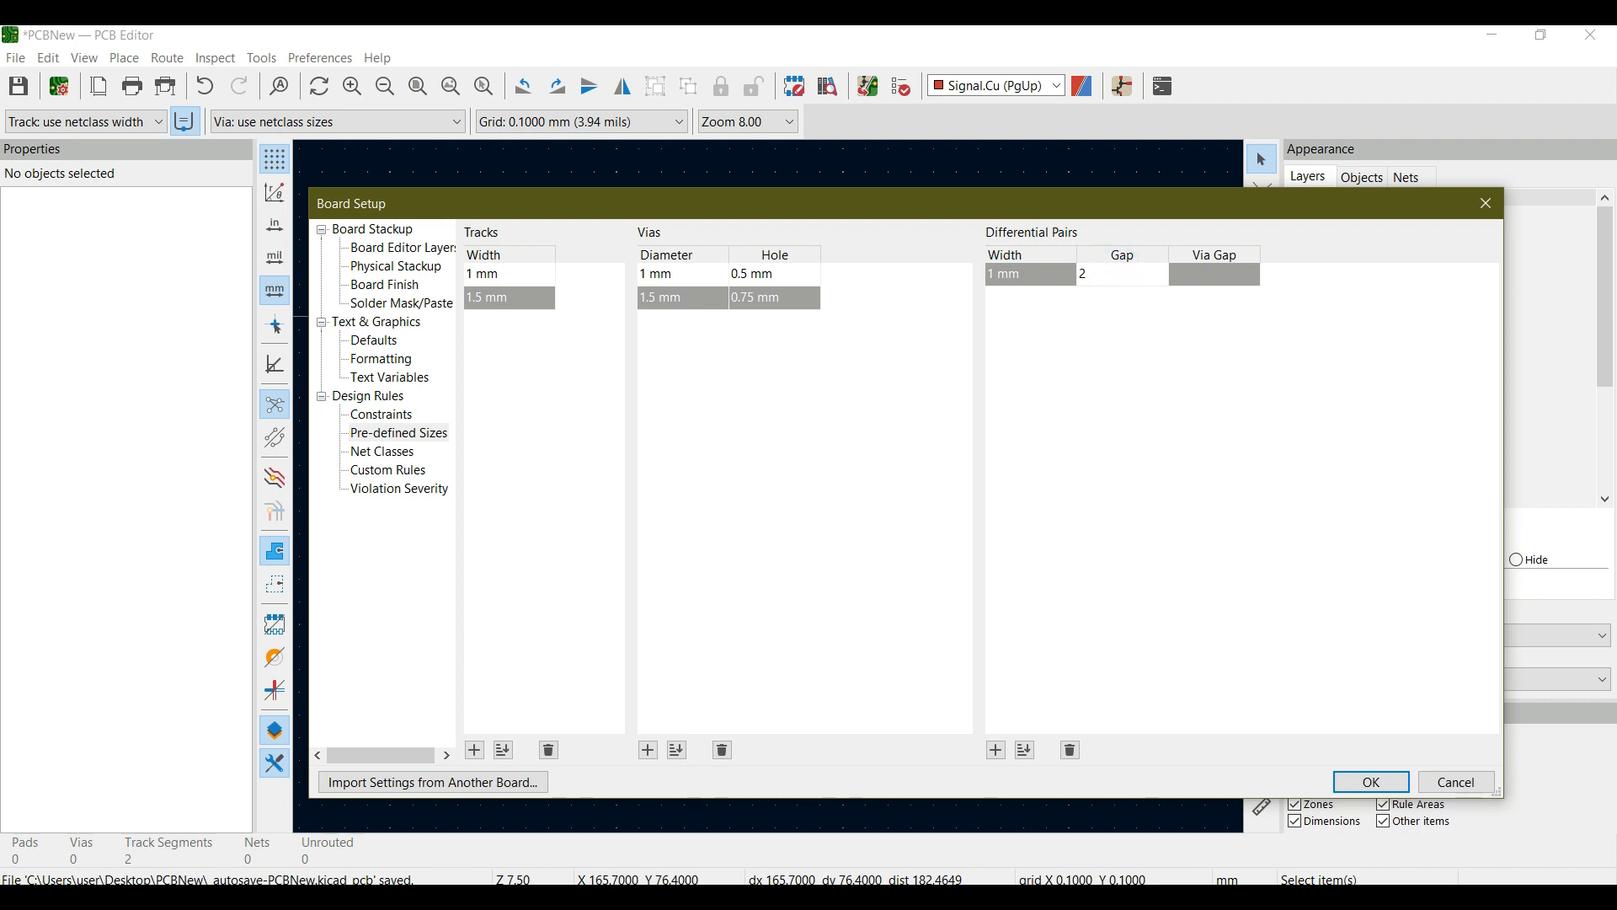
text(2)
key(Return)
click(1206, 278)
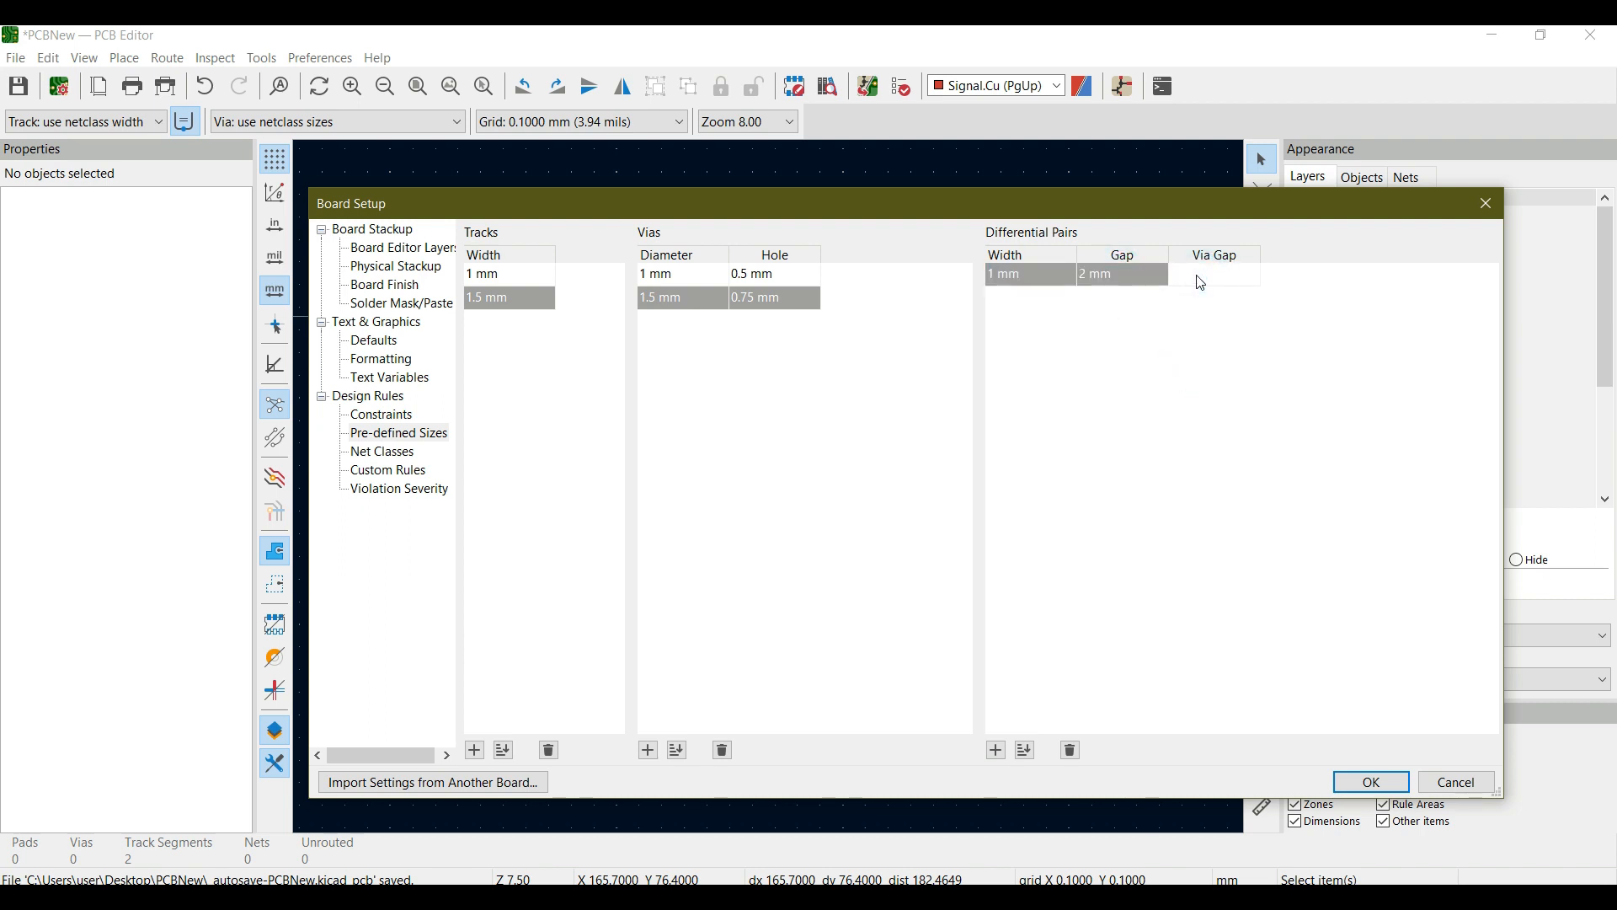
text(2)
key(Return)
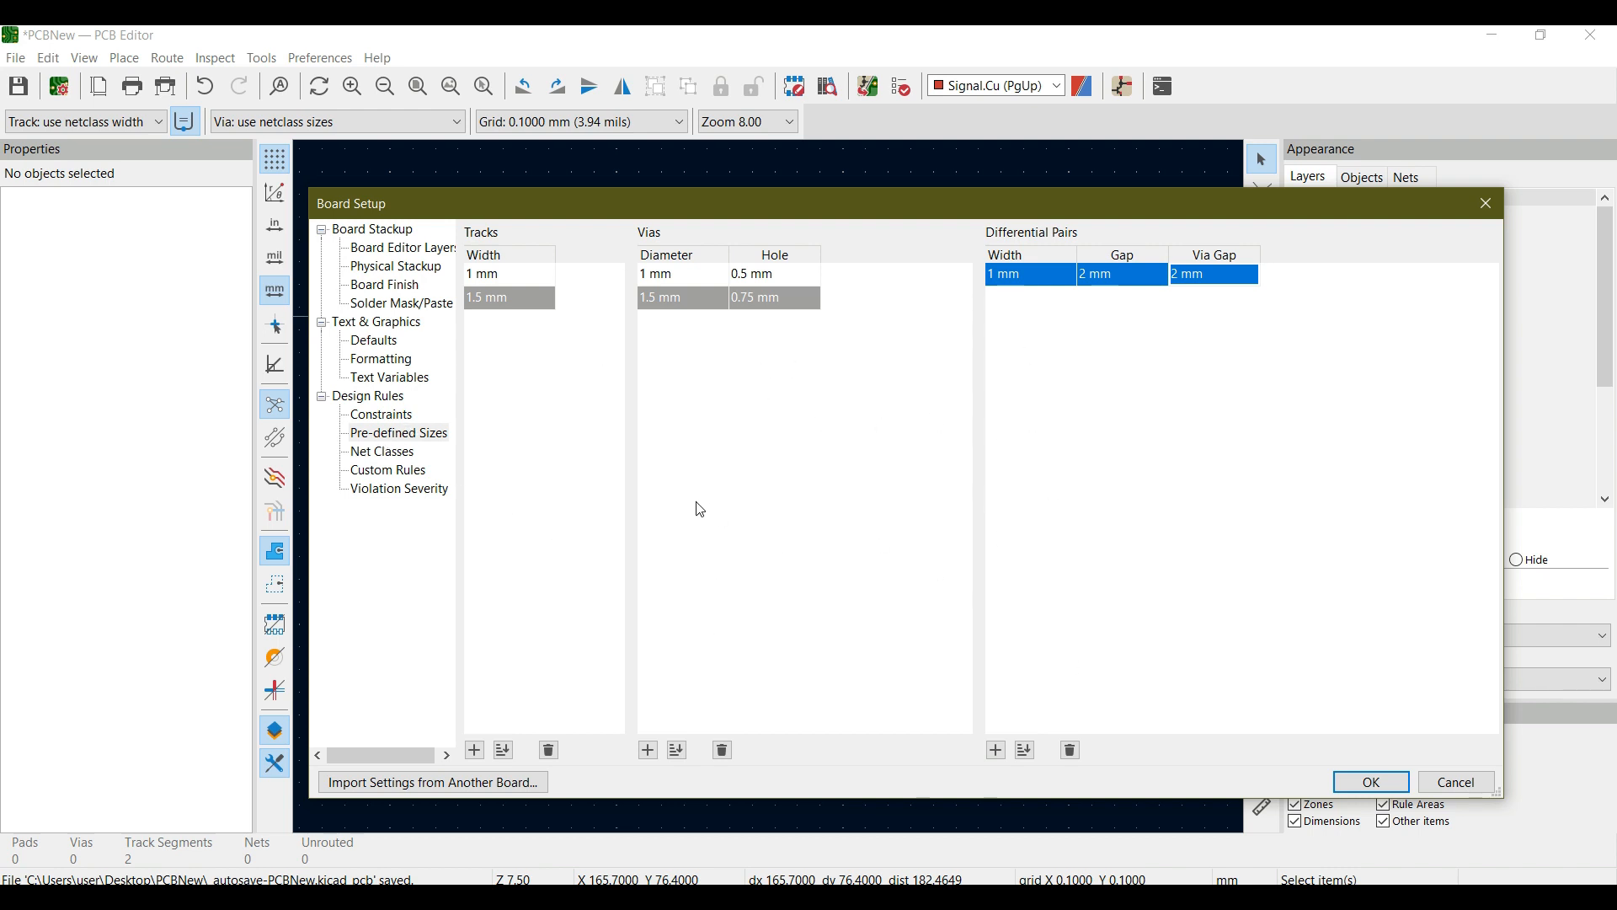
click(1398, 791)
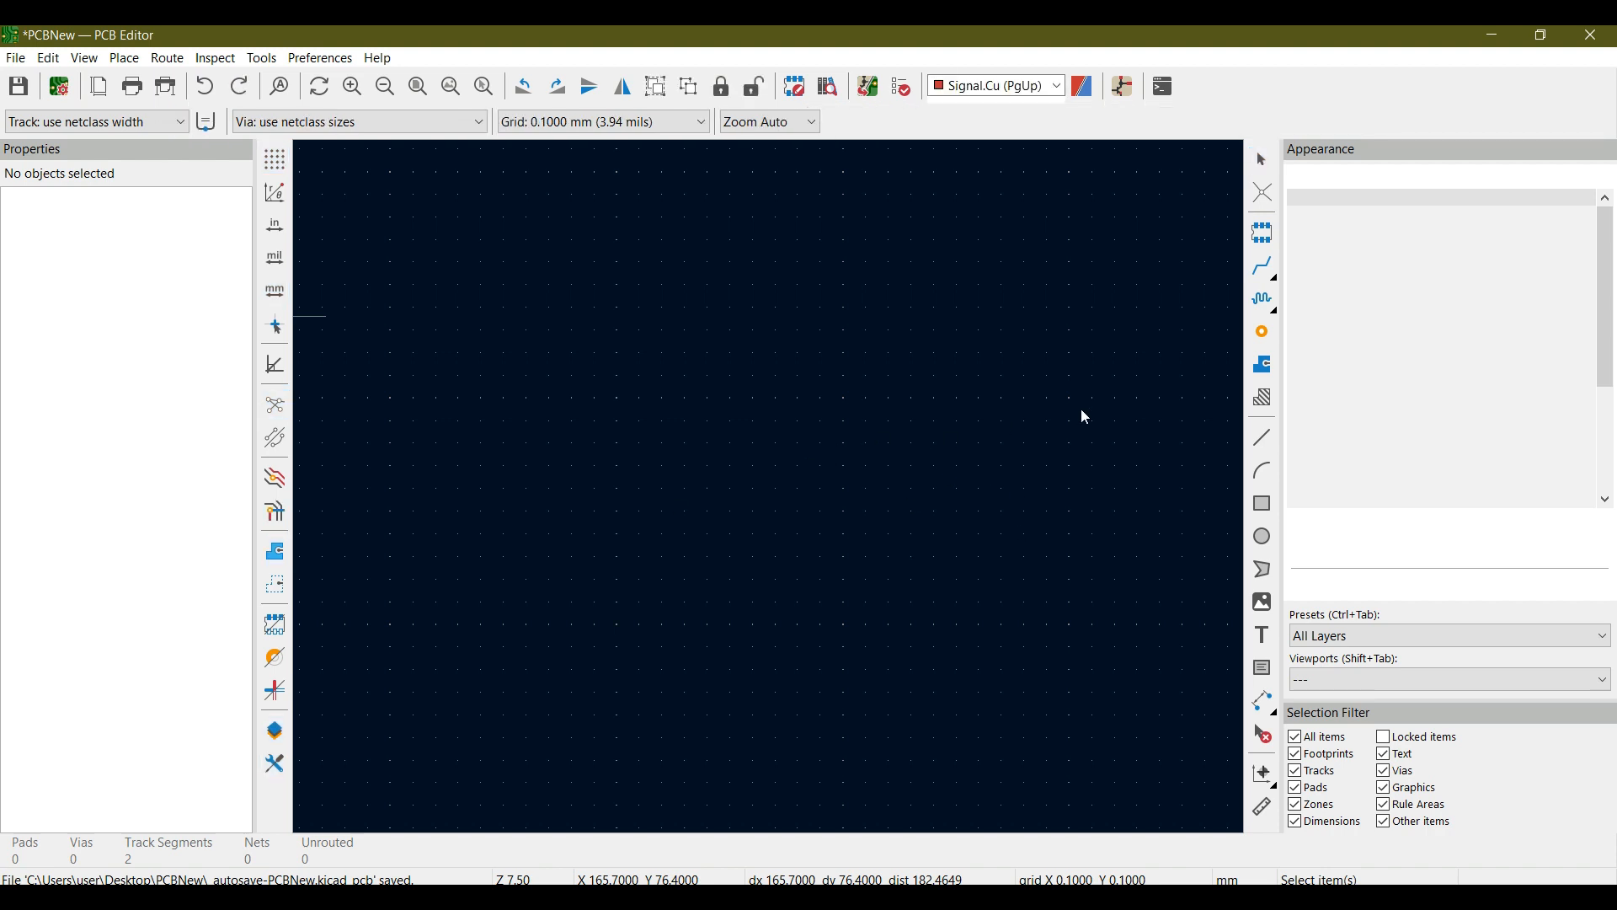
- Place a single via on the empty board at about X 165.5, Y 75.9 mm
scroll(1082, 410, up, 1)
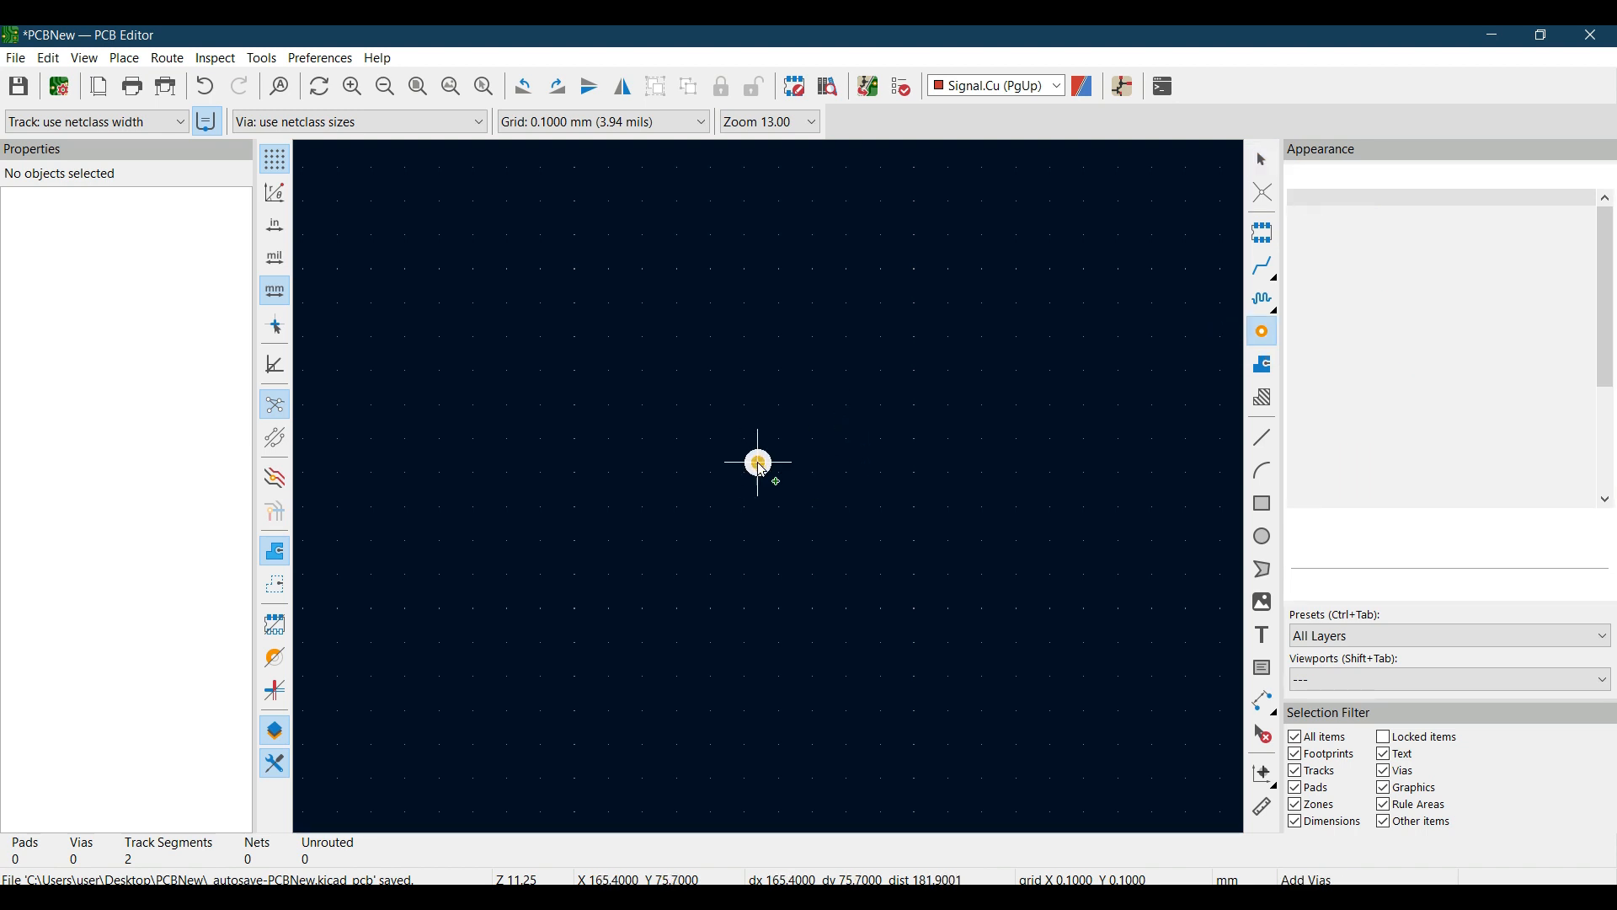
scroll(762, 472, up, 5)
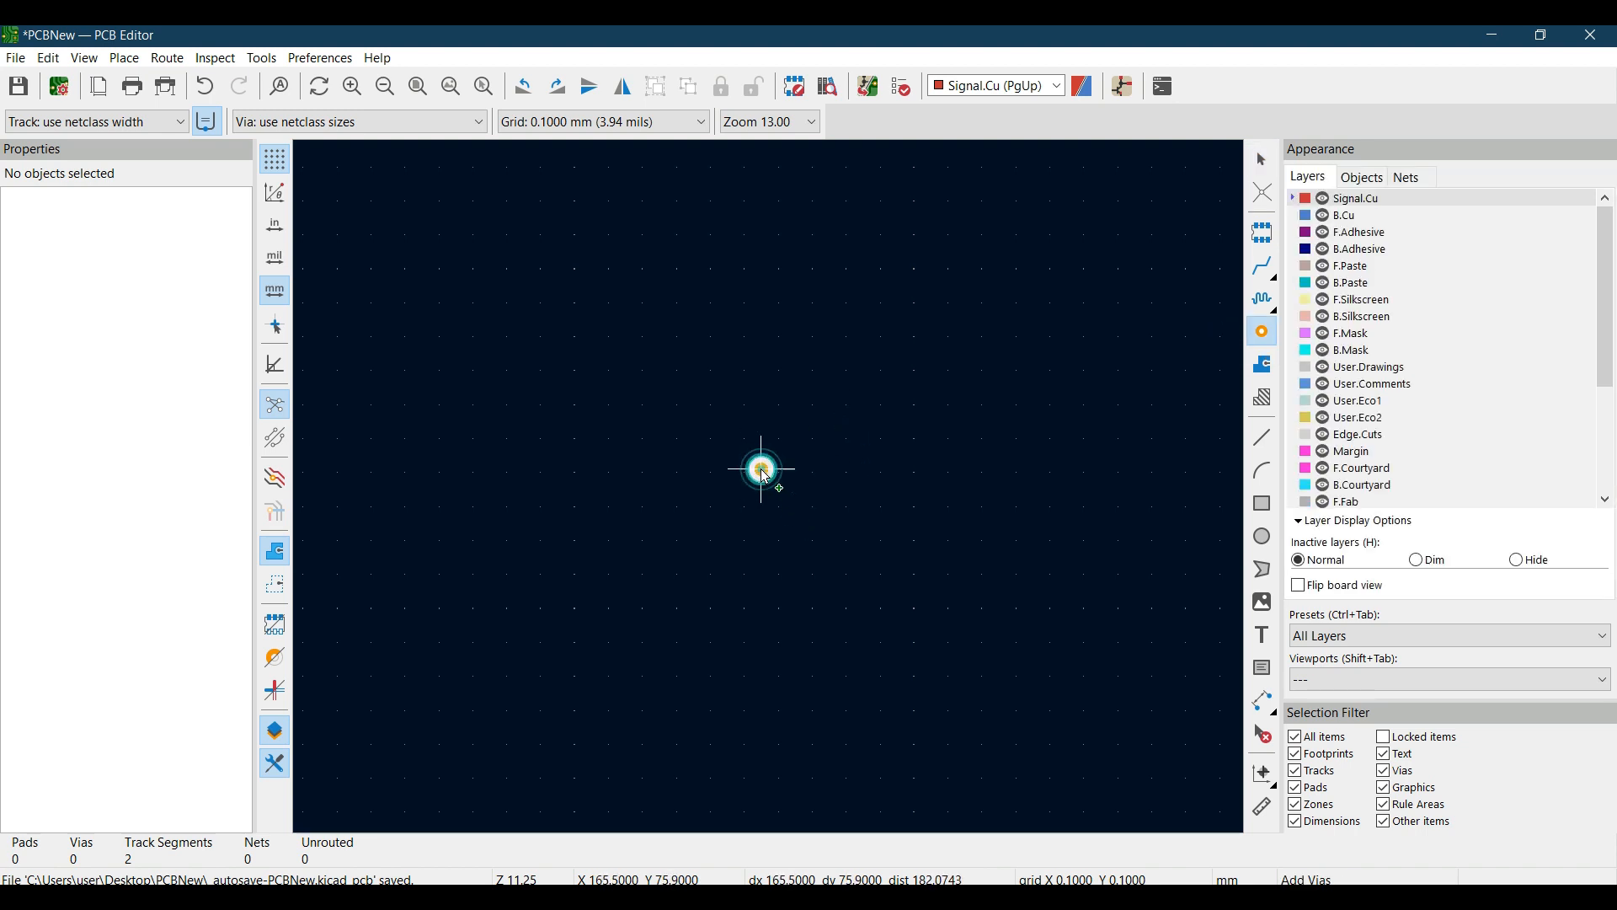
click(768, 487)
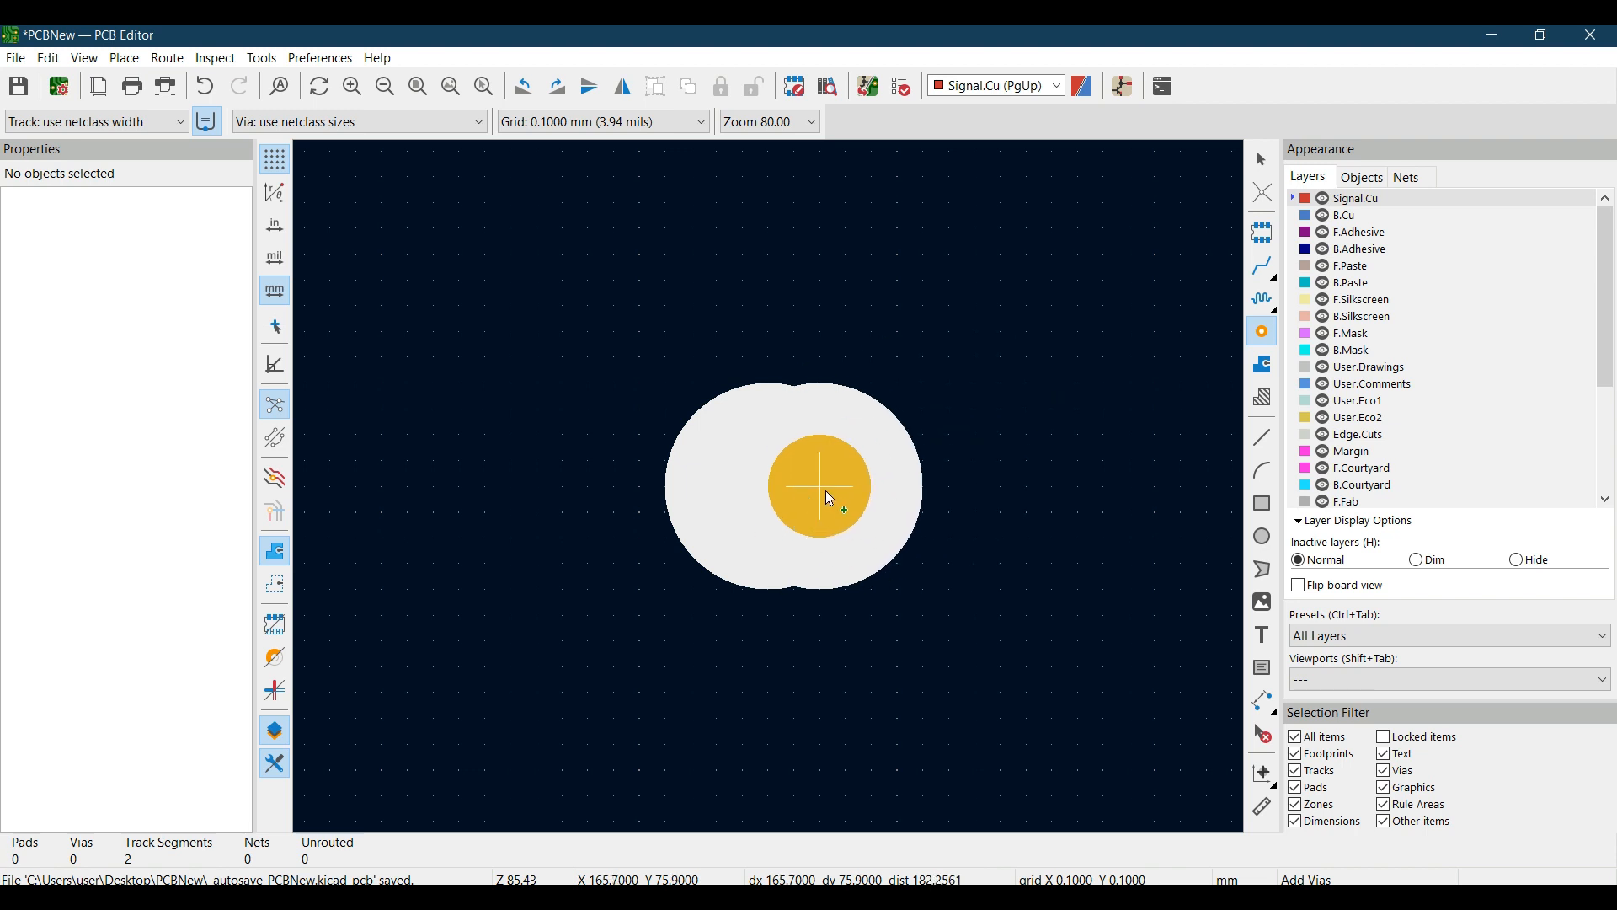
key(Escape)
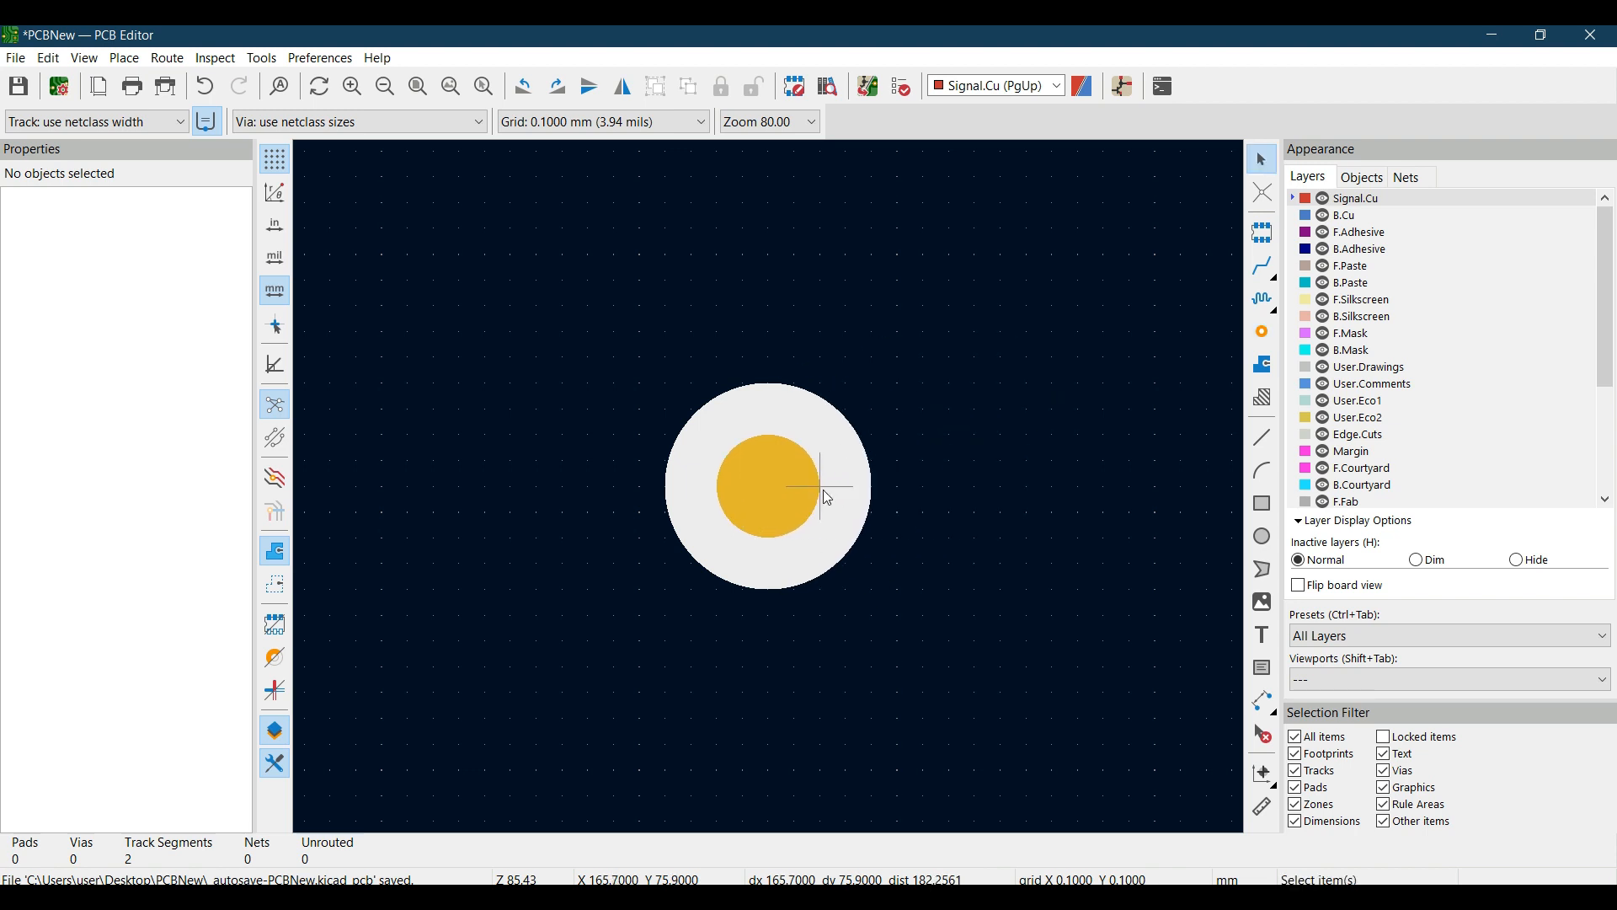
- Apply the pre-defined size 1.5 / 0.75 to the placed via through its properties
click(820, 492)
right_click(820, 492)
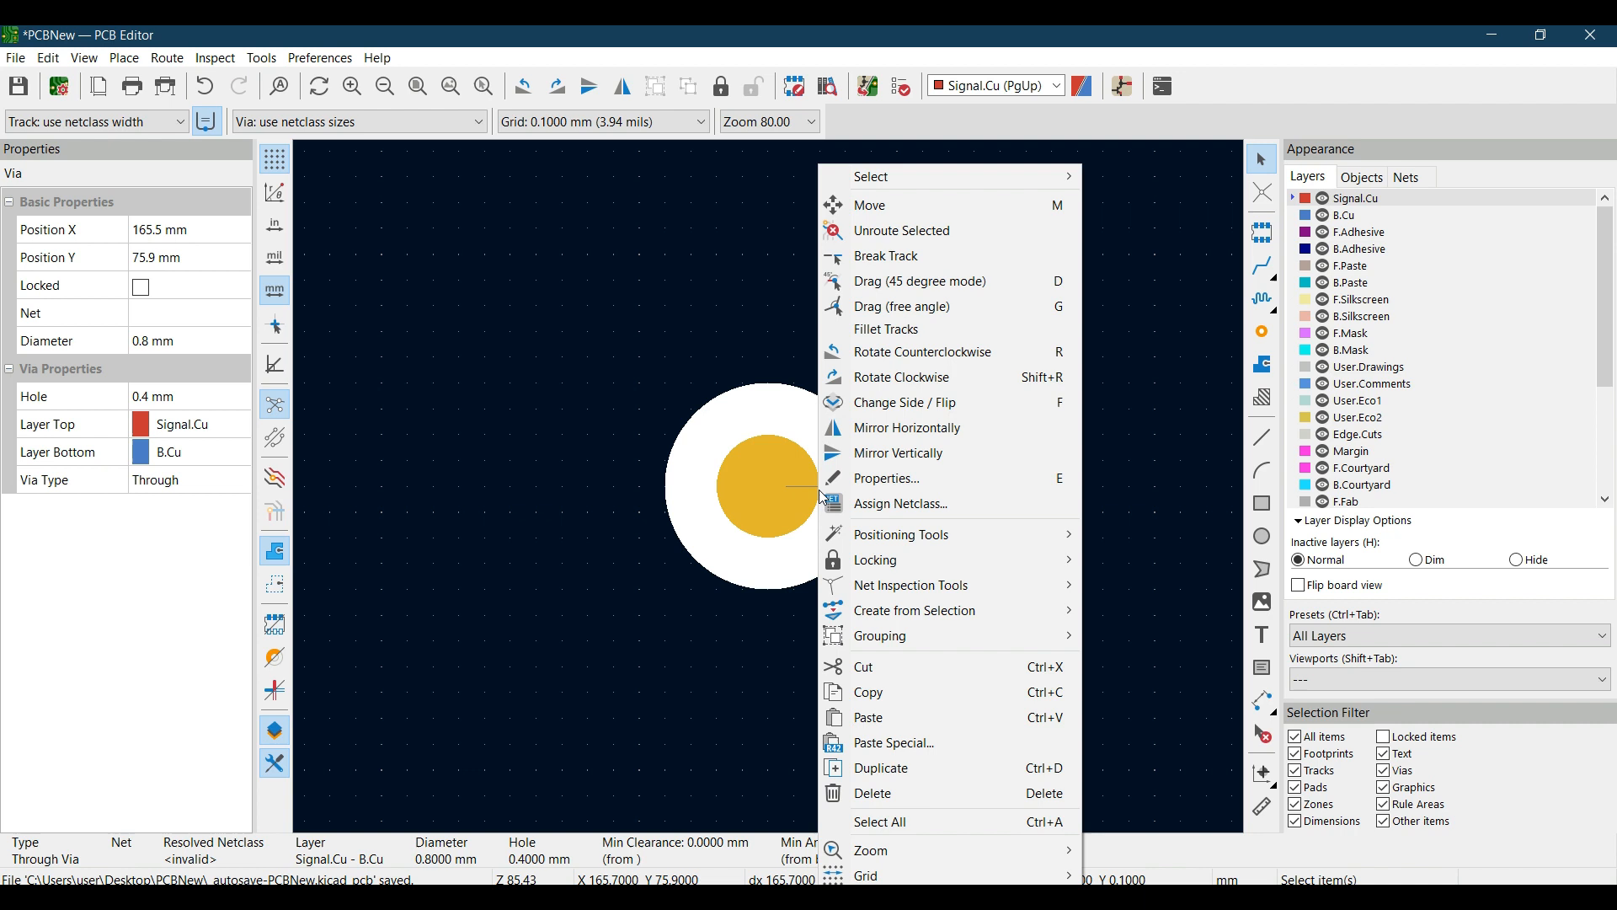
click(849, 488)
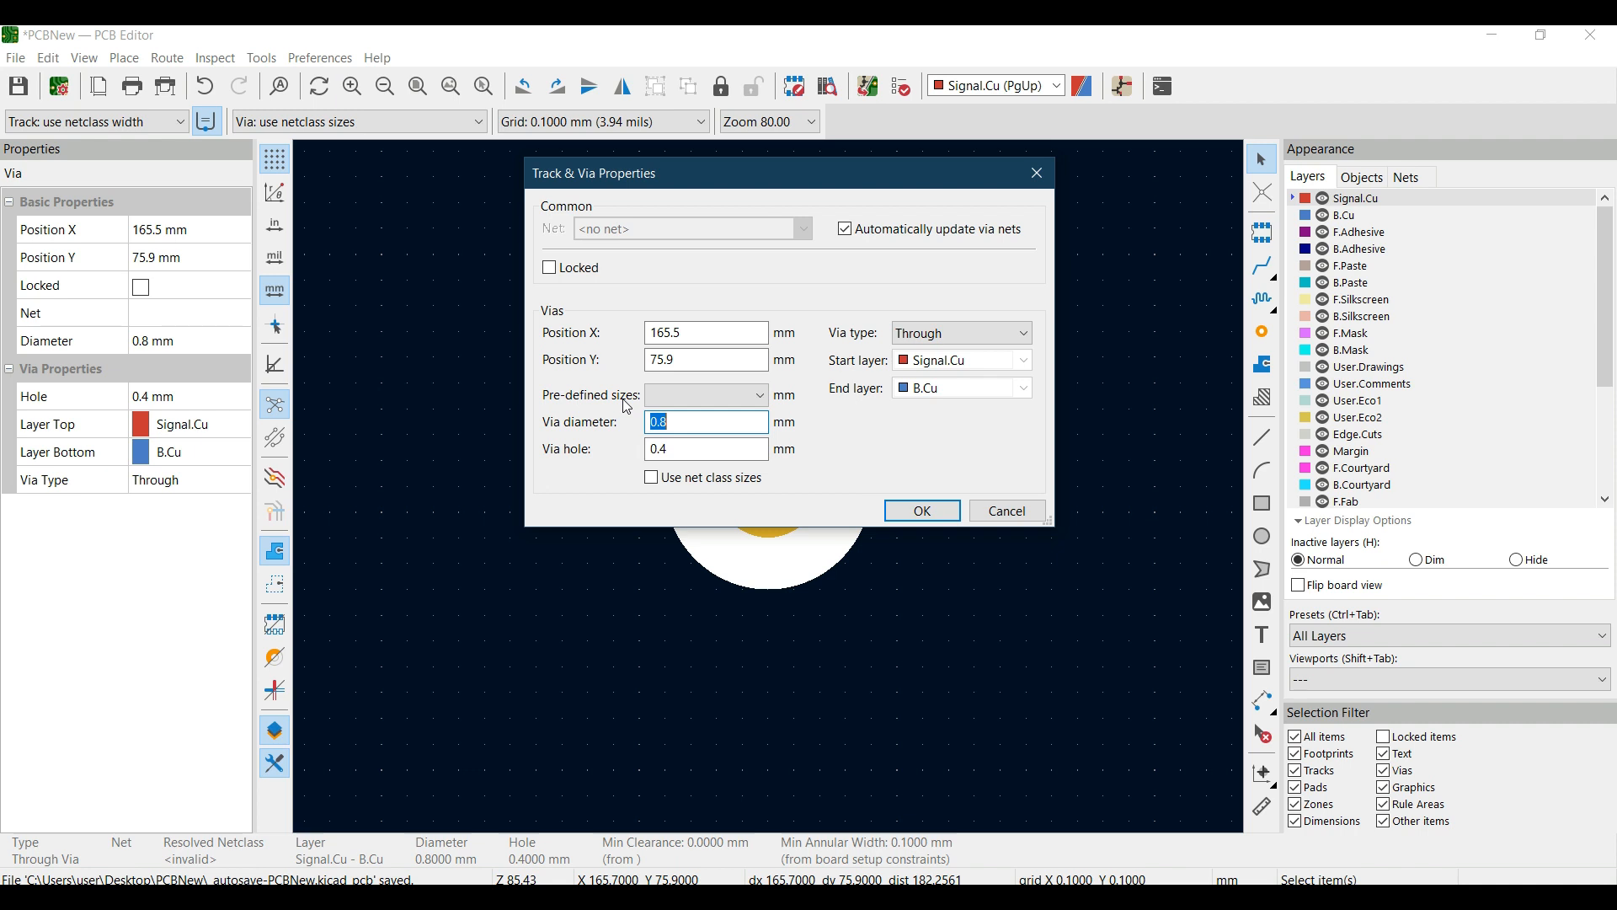
click(769, 396)
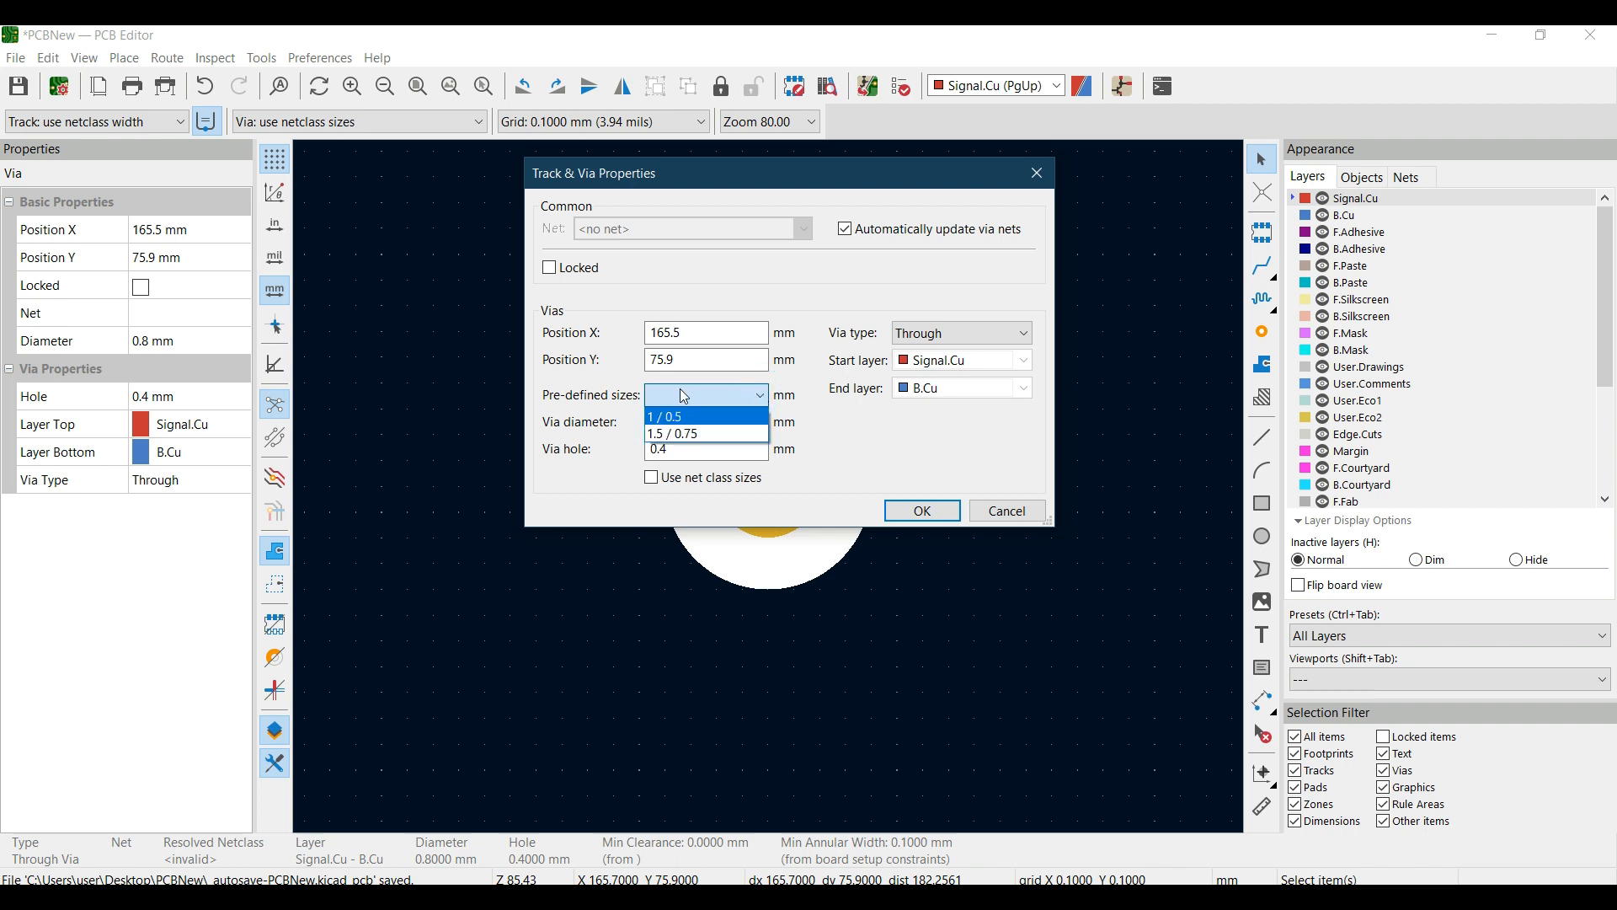
click(691, 436)
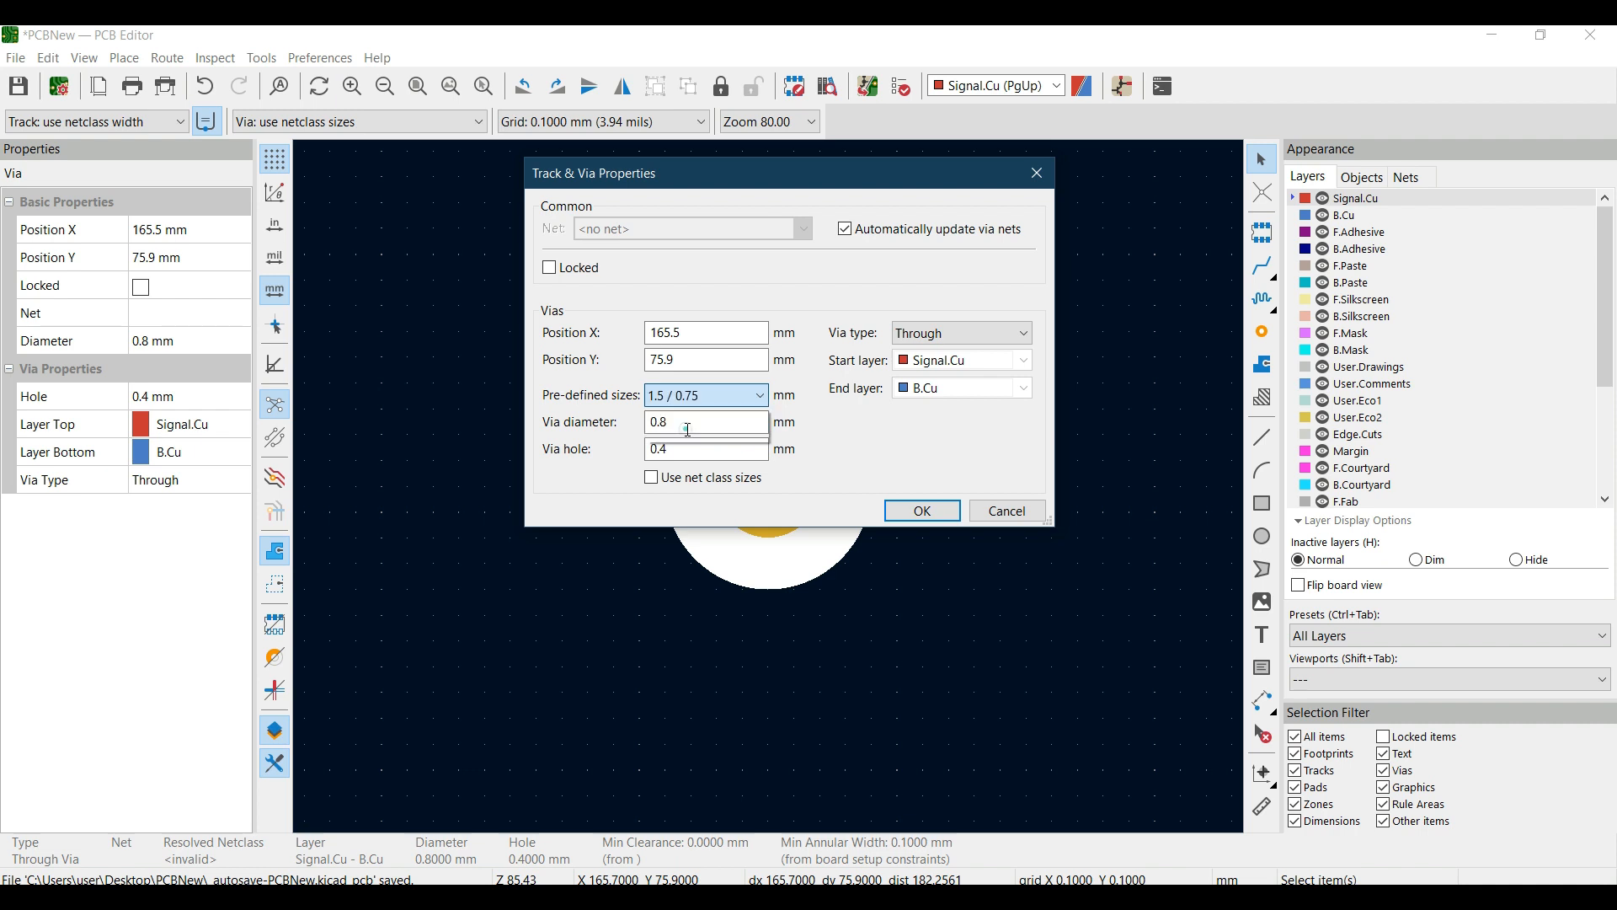
click(906, 511)
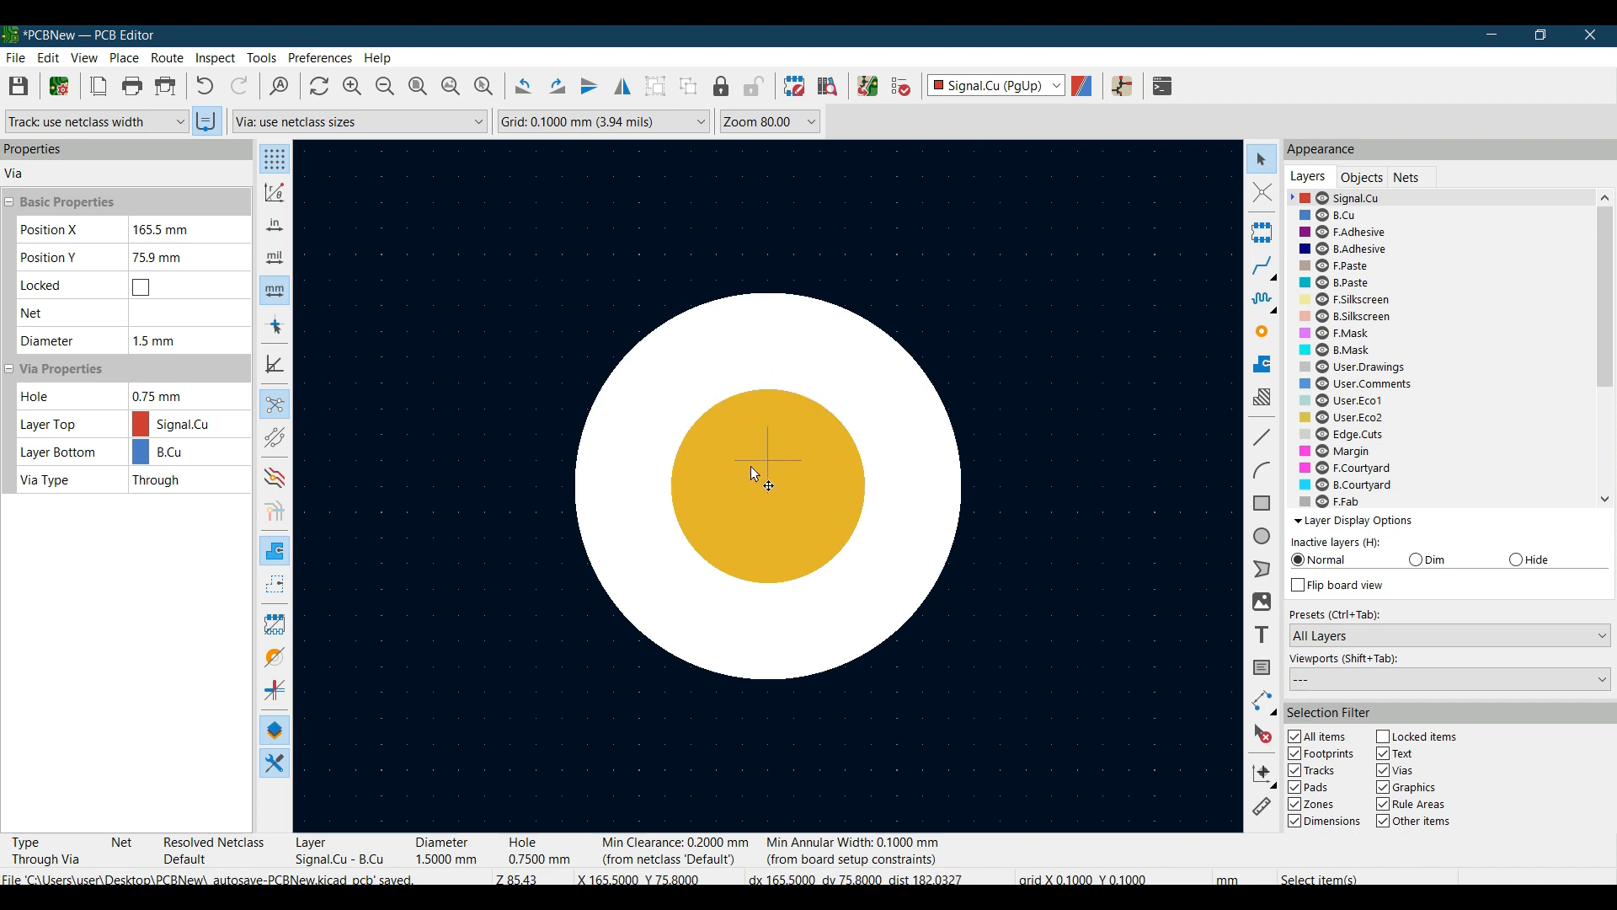
- Place a second via beside the large one at about X 167.1, Y 75.7 mm
middle_drag(872, 463, 662, 445)
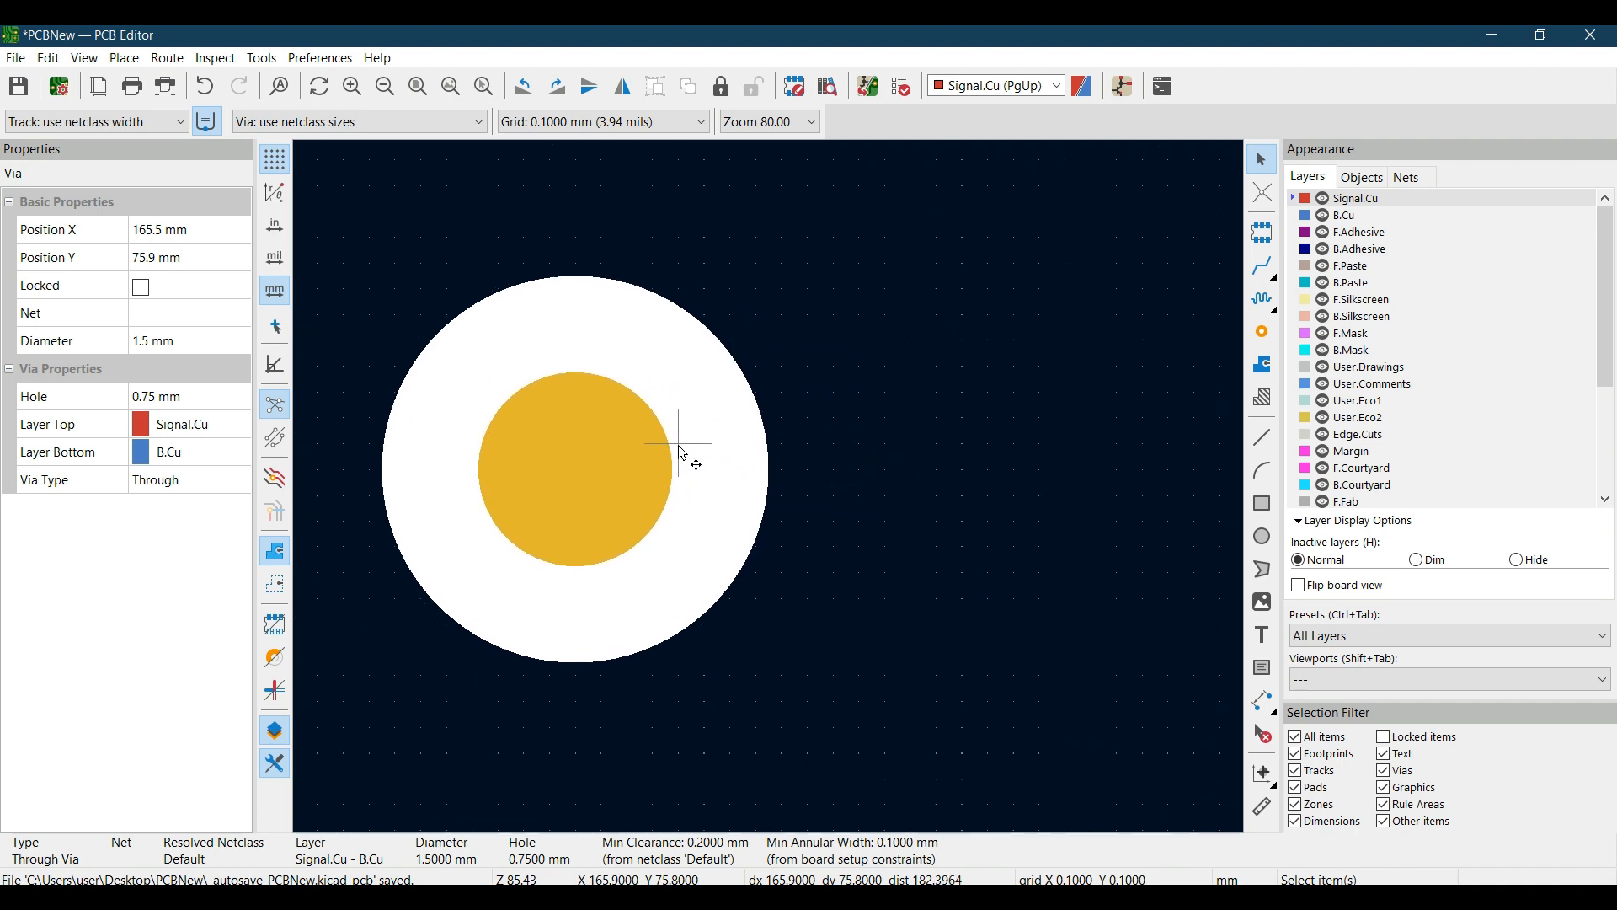
click(1254, 334)
click(984, 417)
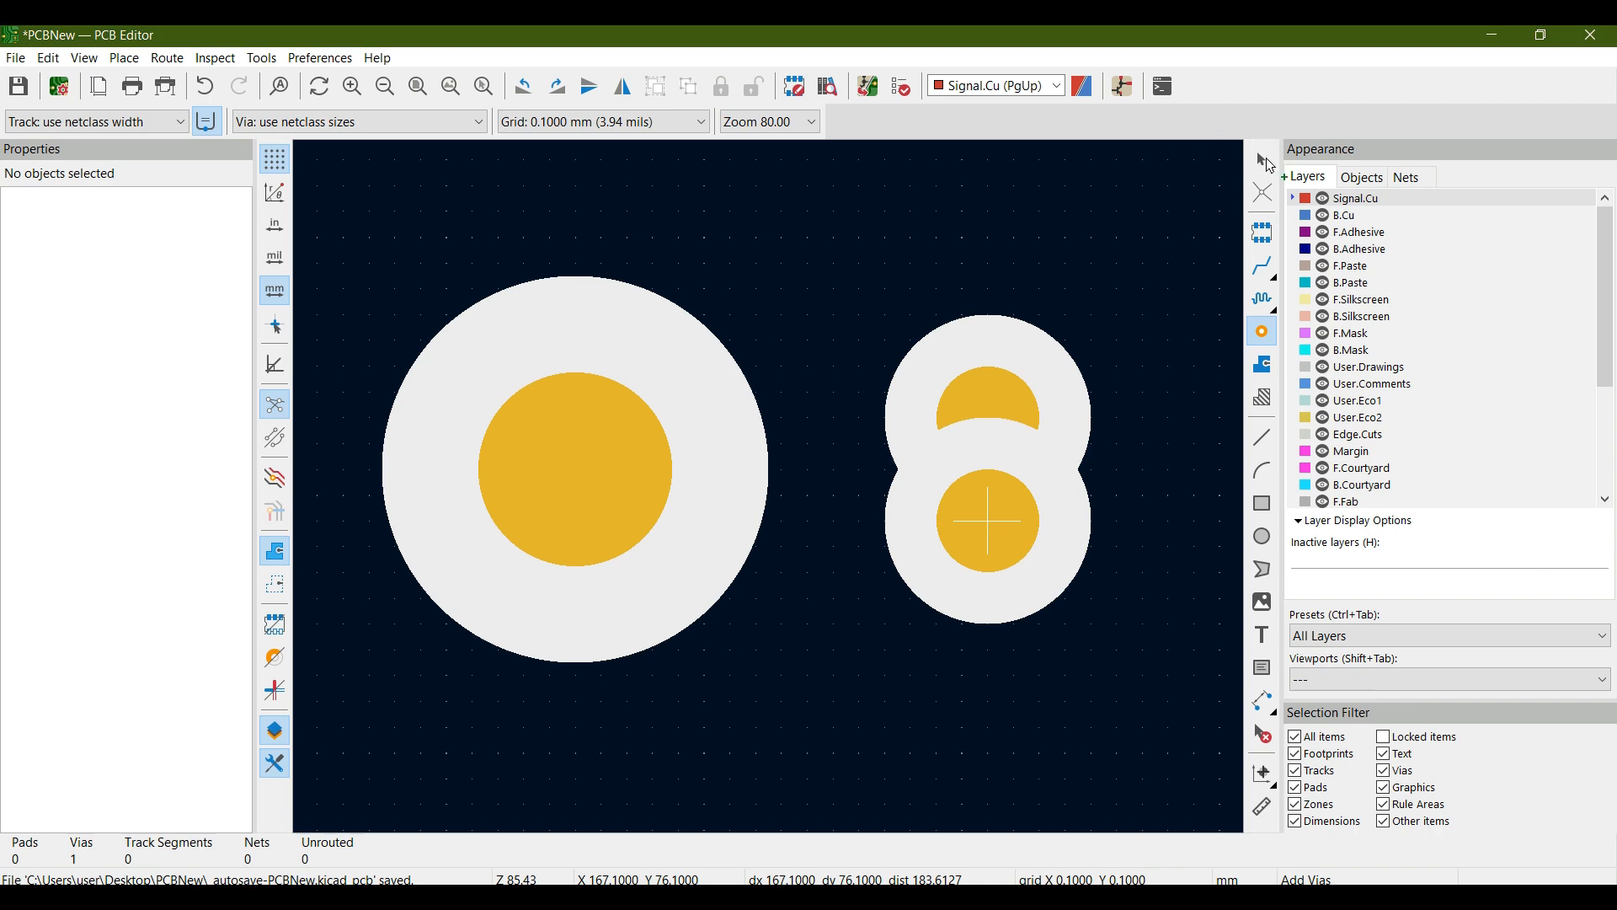
click(1268, 162)
- Apply the pre-defined size 1 / 0.5 to the second via through its properties
click(1017, 459)
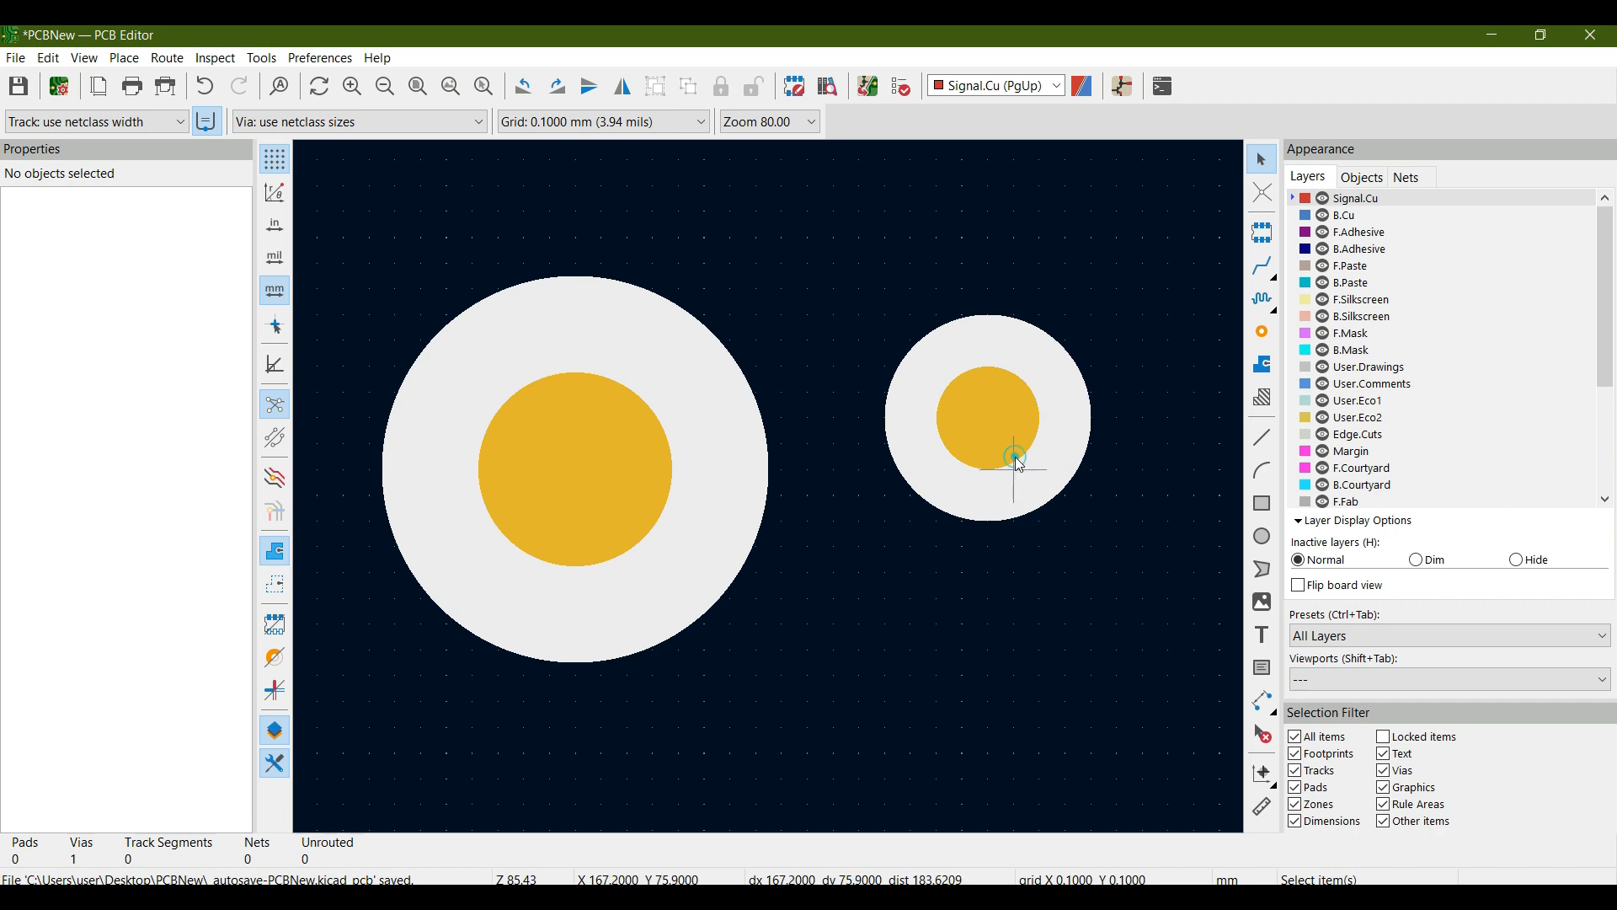
right_click(1019, 465)
click(1071, 477)
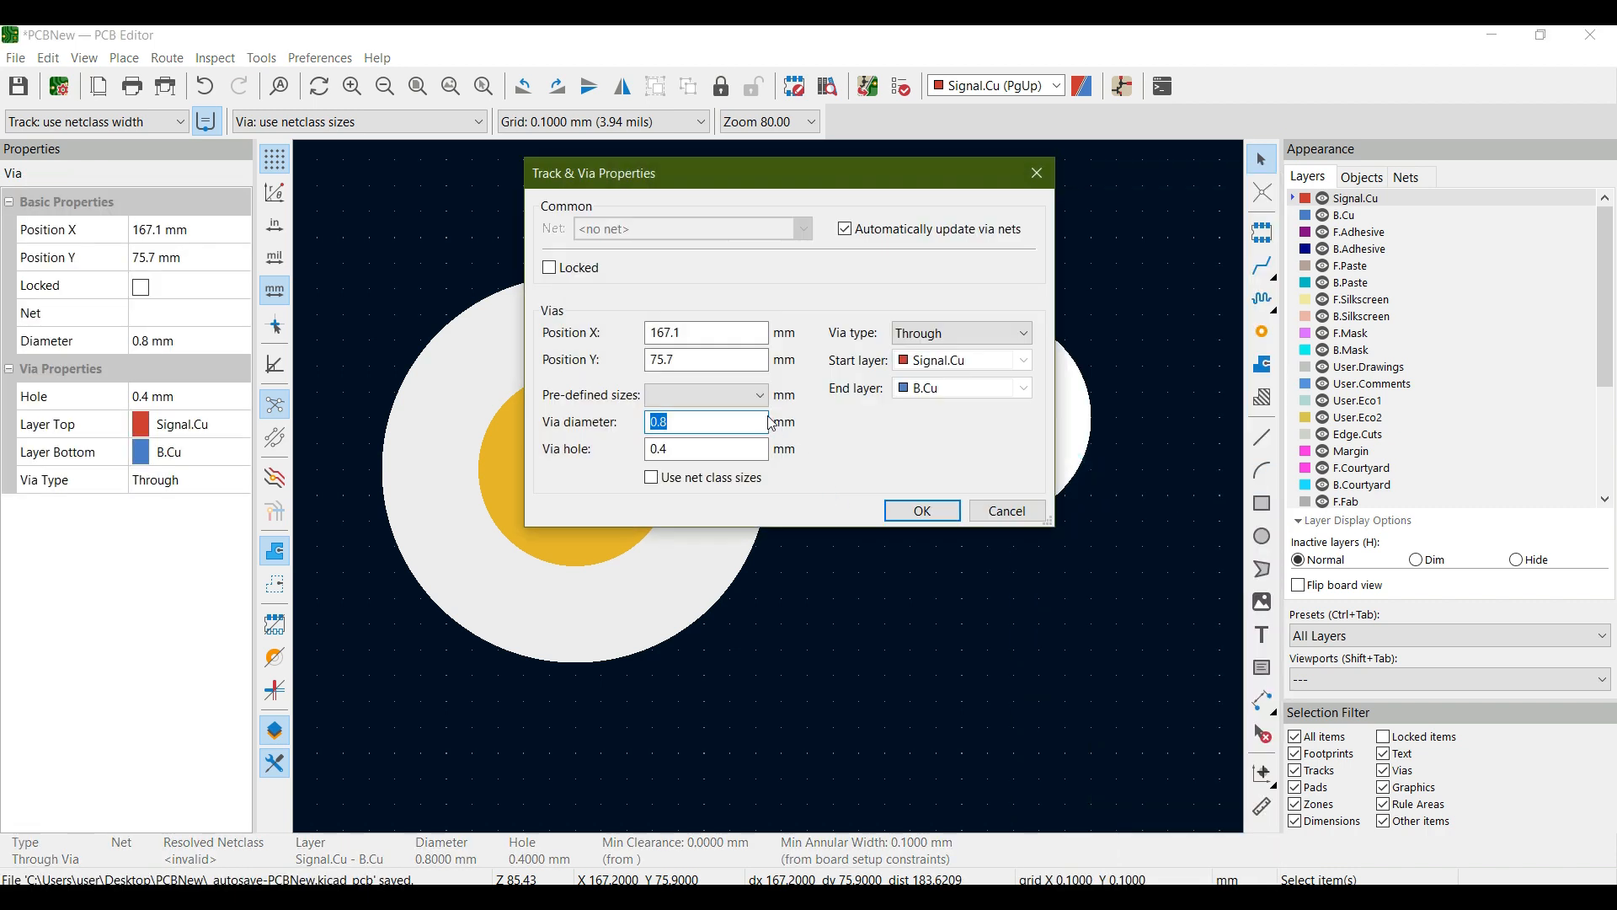
click(737, 396)
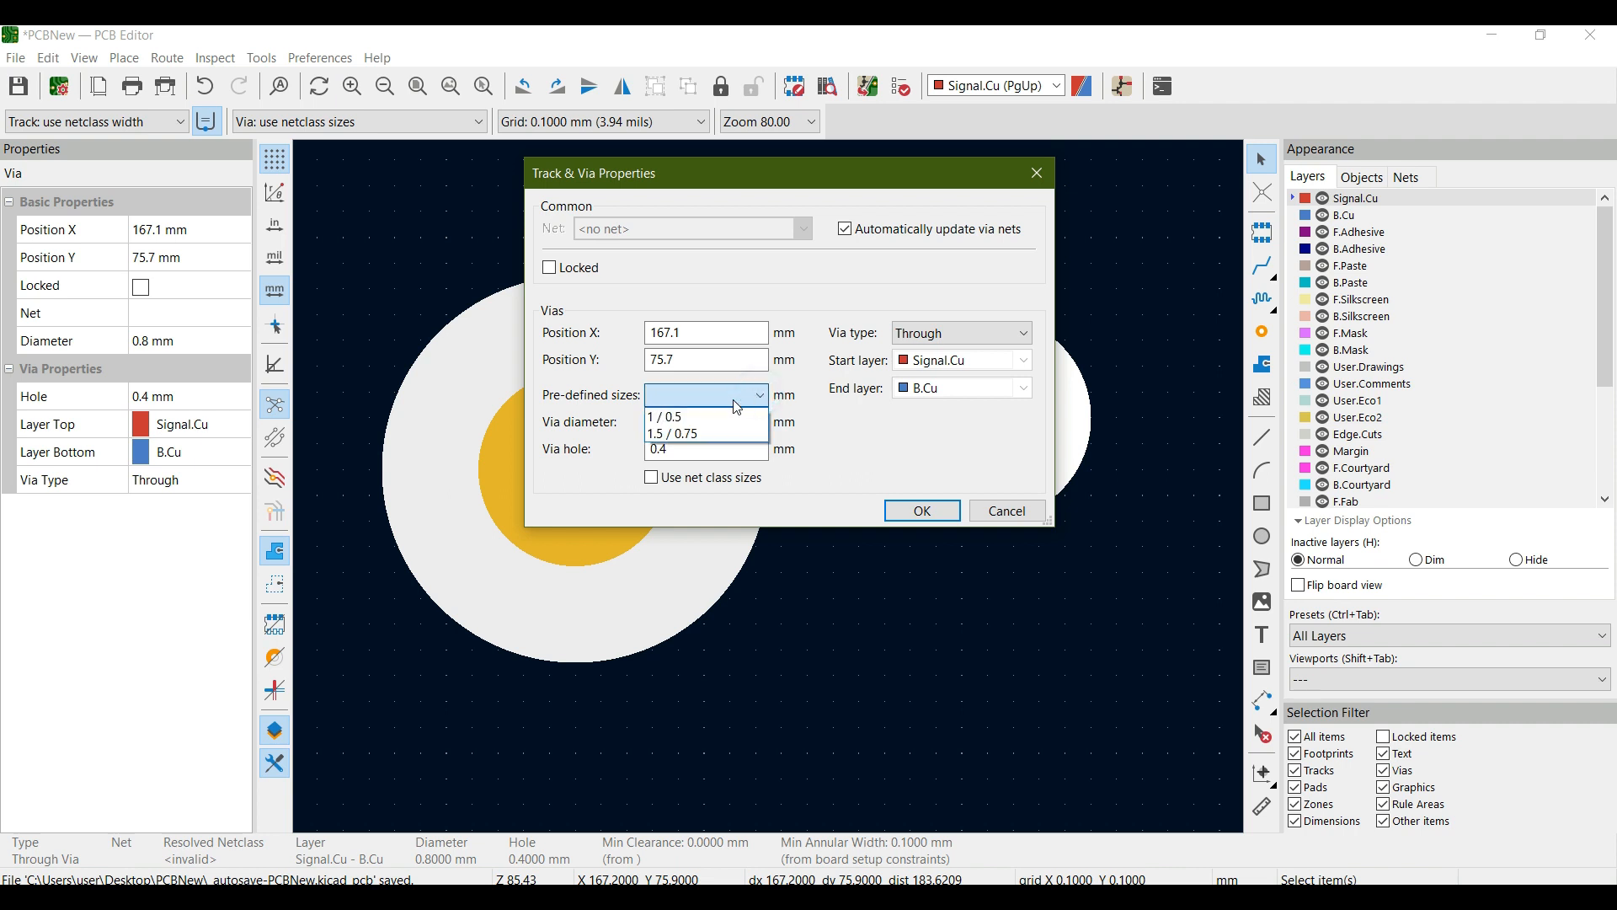
click(694, 417)
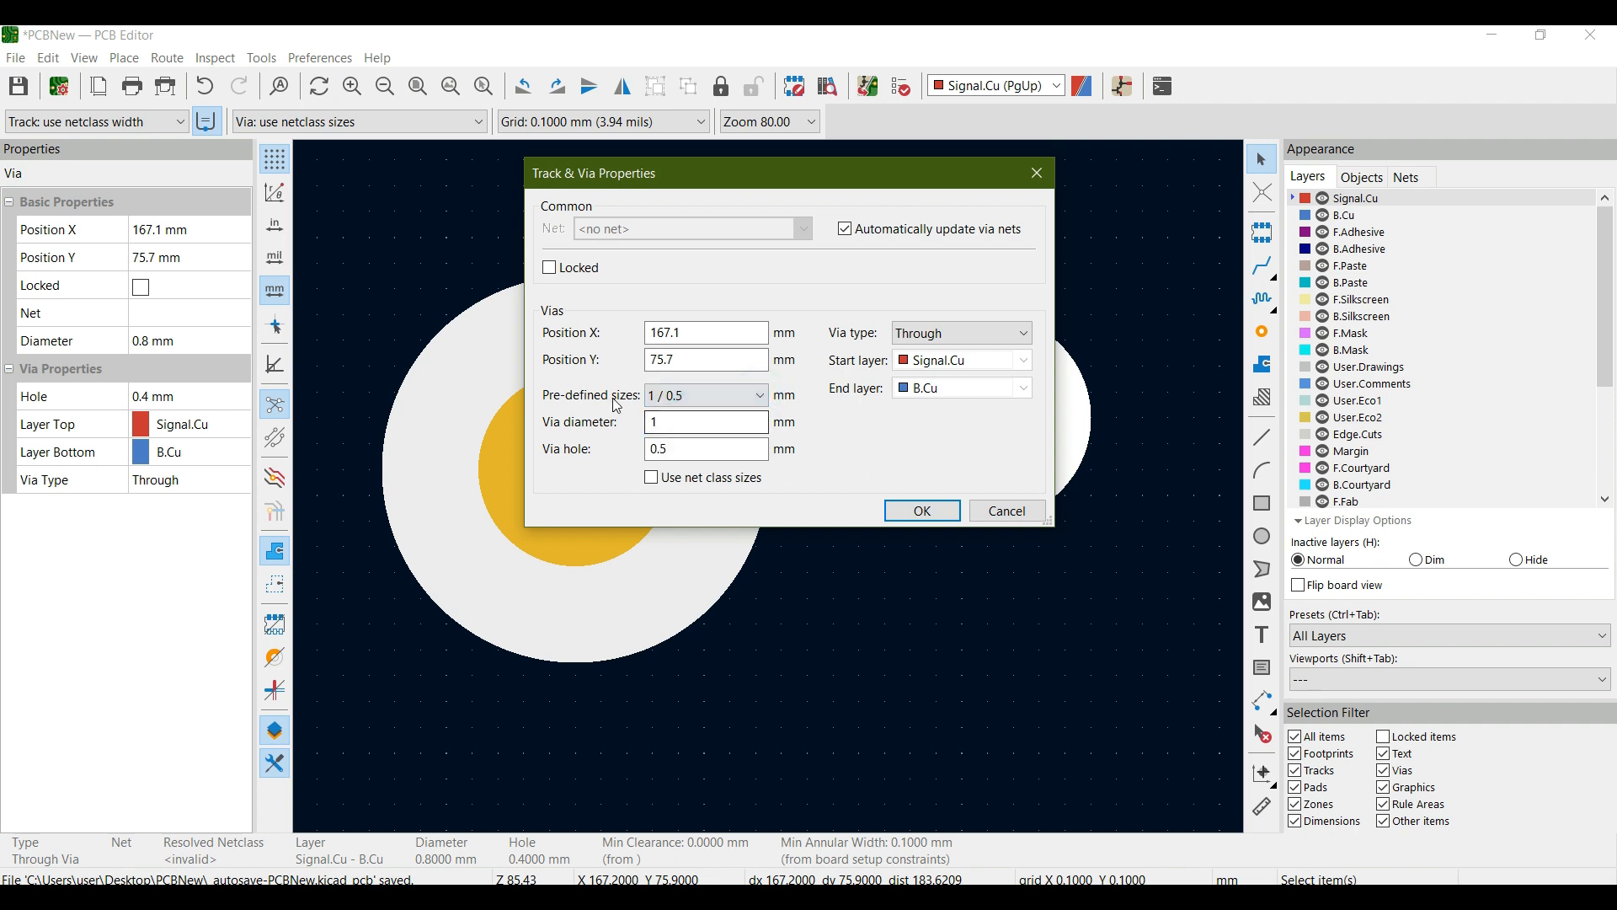
click(924, 510)
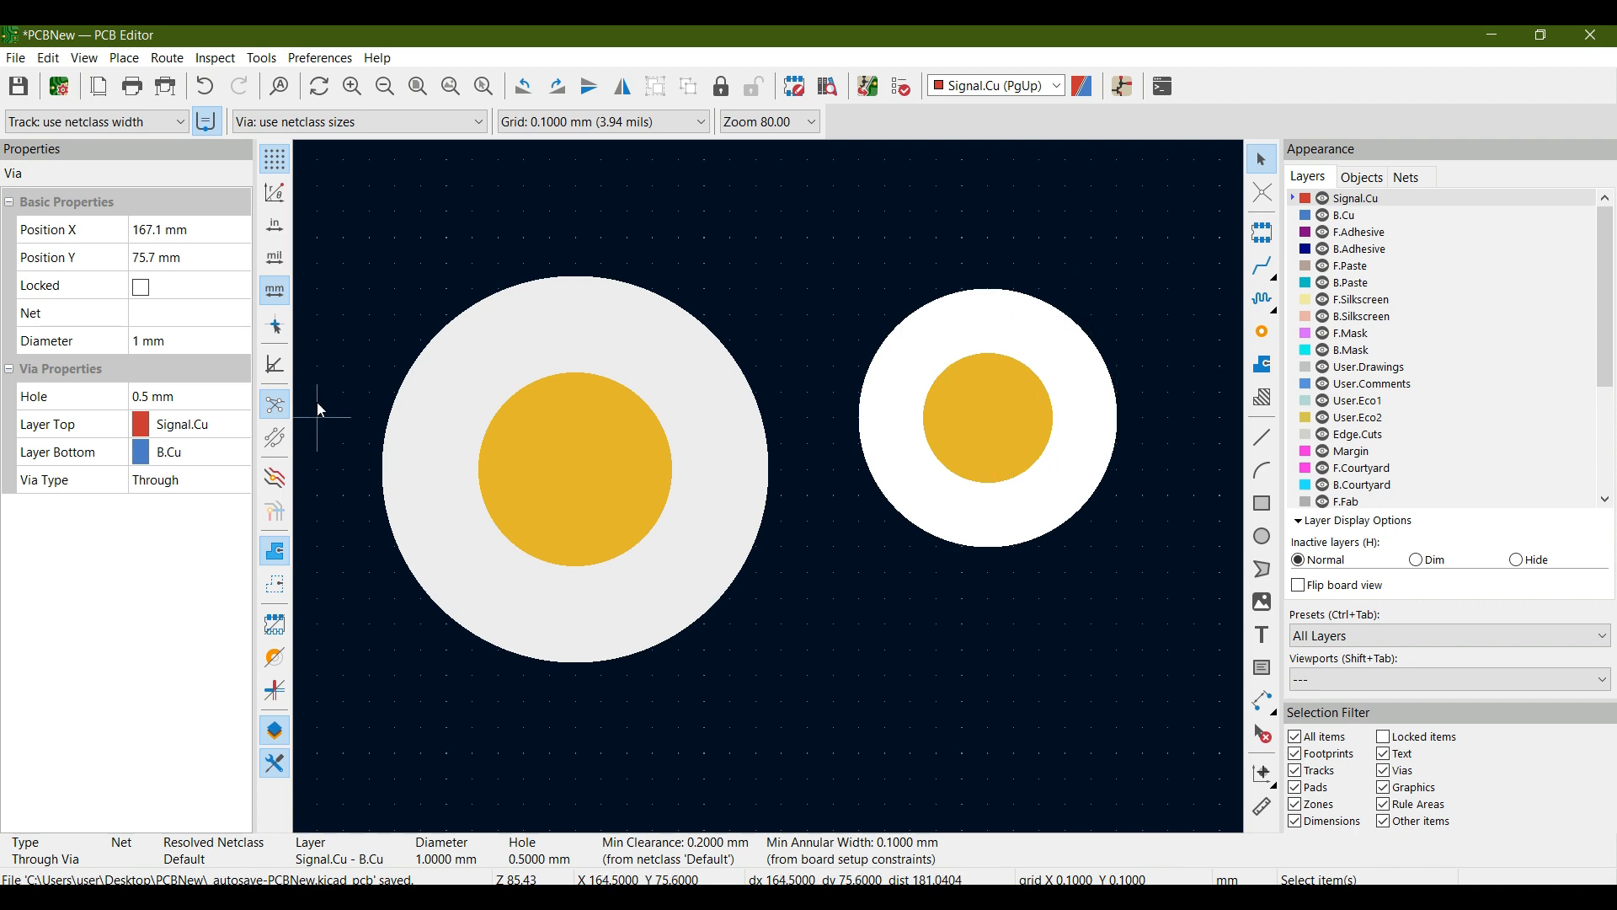
- Add a net class named 10A to the board's design rules in Board Setup
click(59, 87)
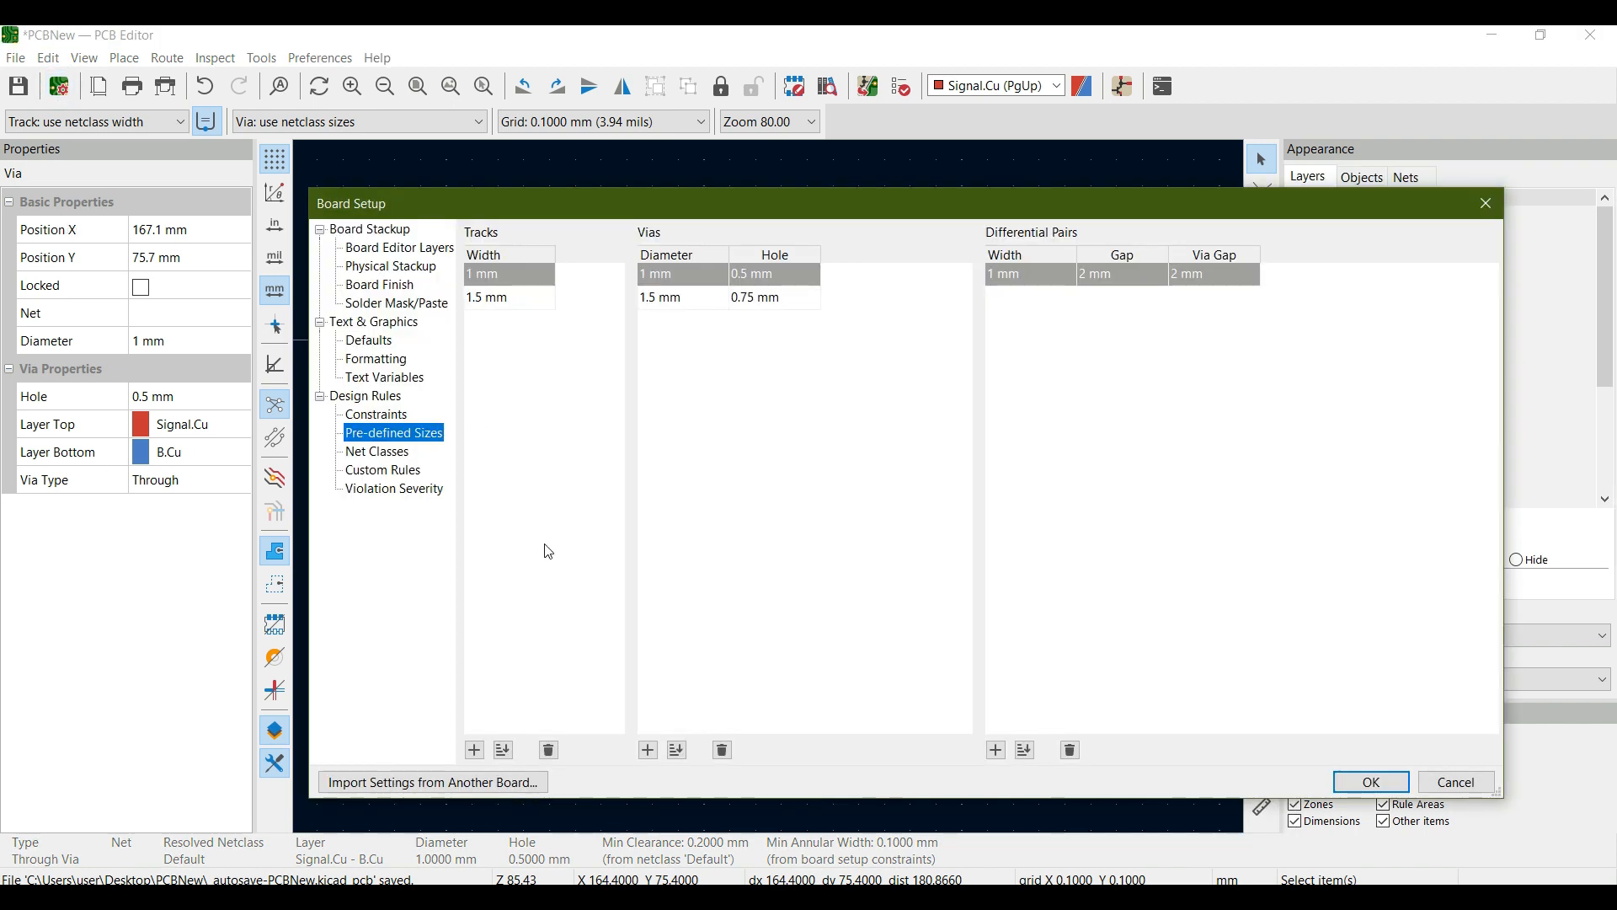
click(395, 455)
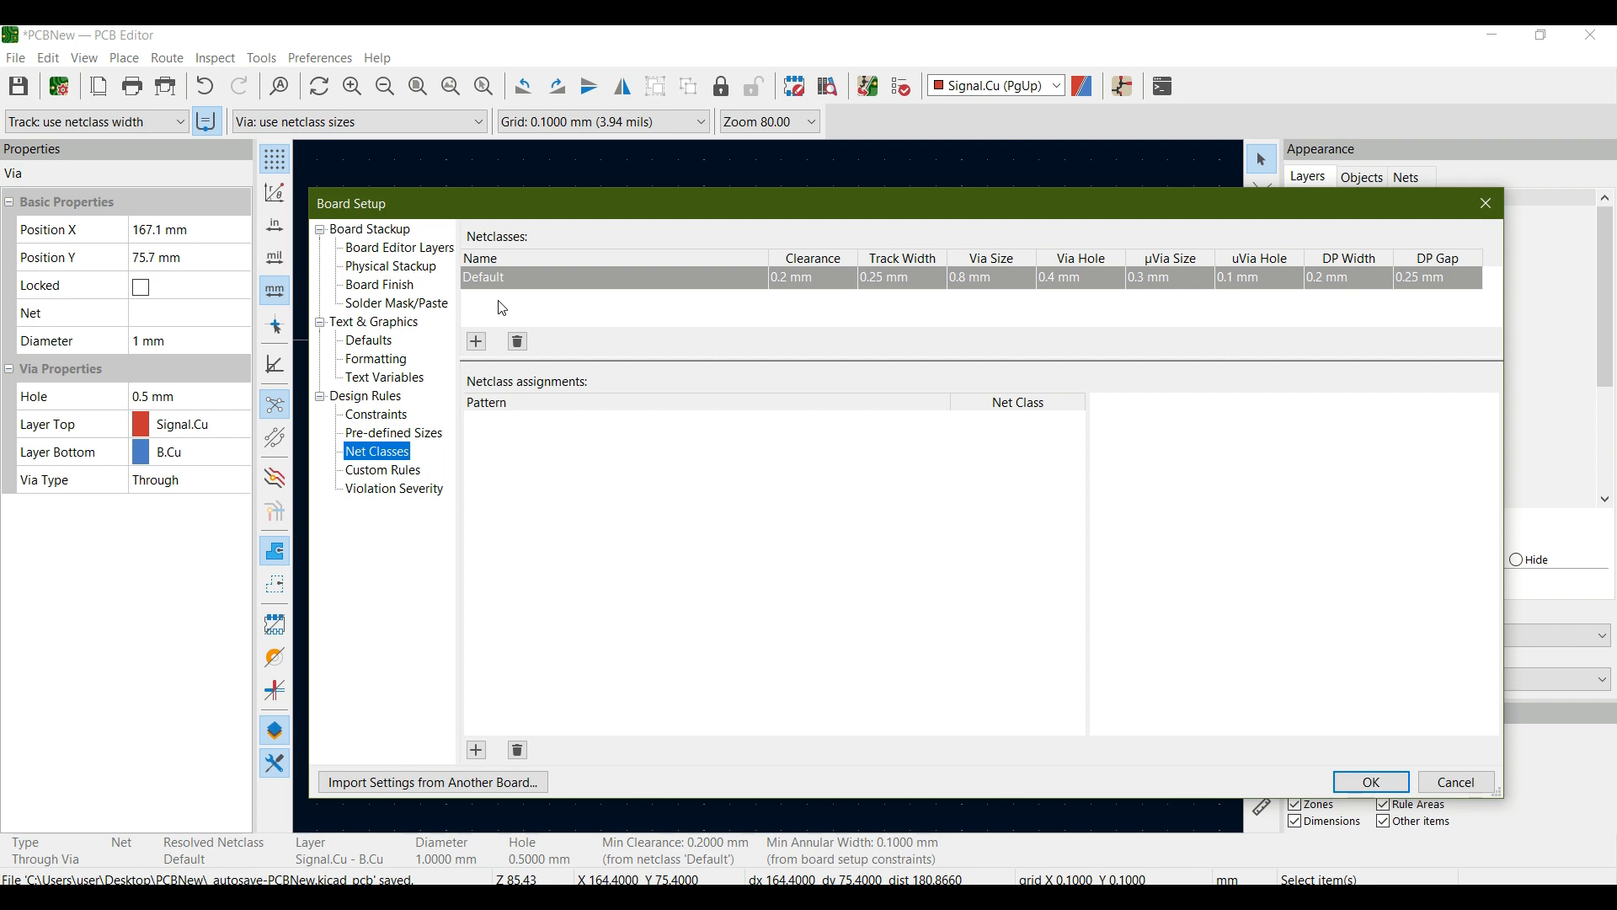
click(478, 342)
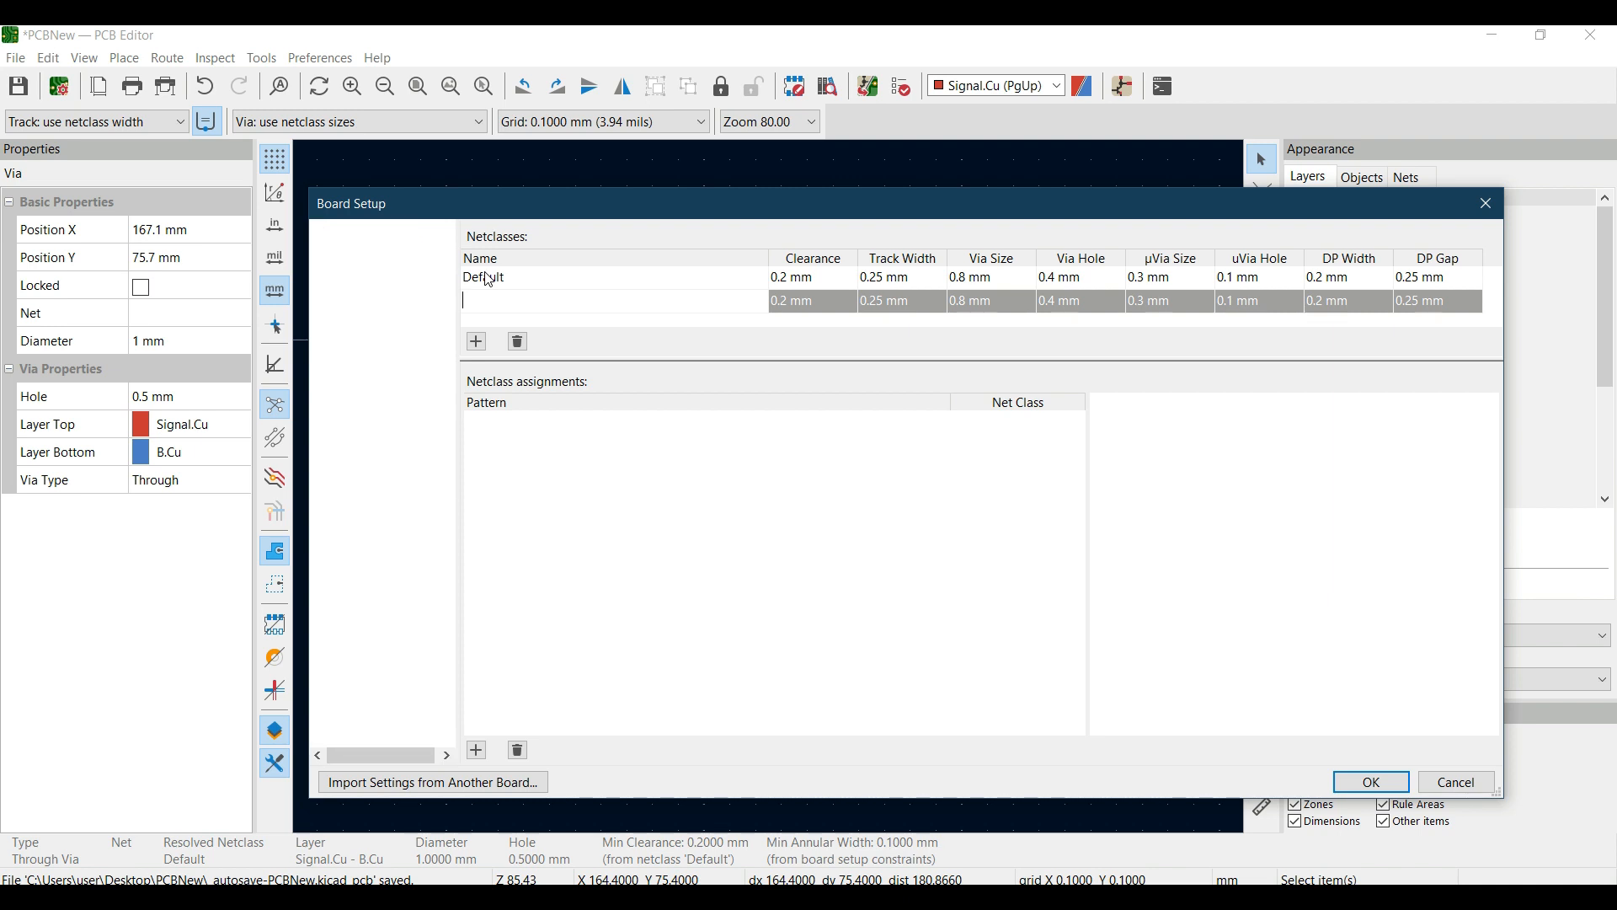
text(10A)
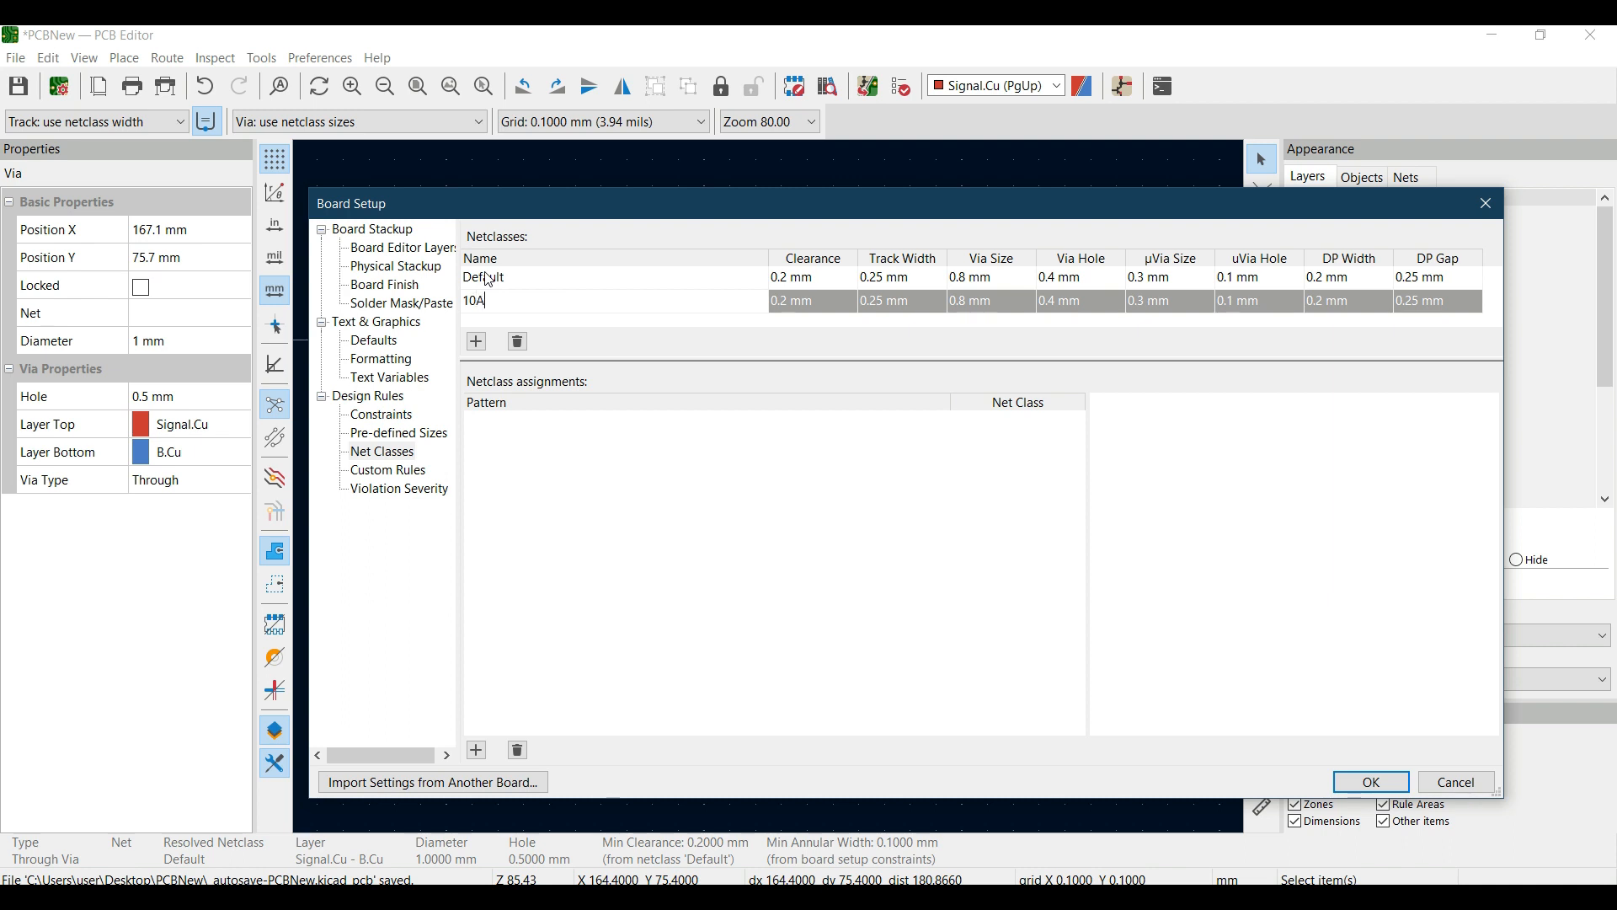
click(711, 301)
- Set the track width of net class 10A to 2 mm
click(895, 308)
click(895, 308)
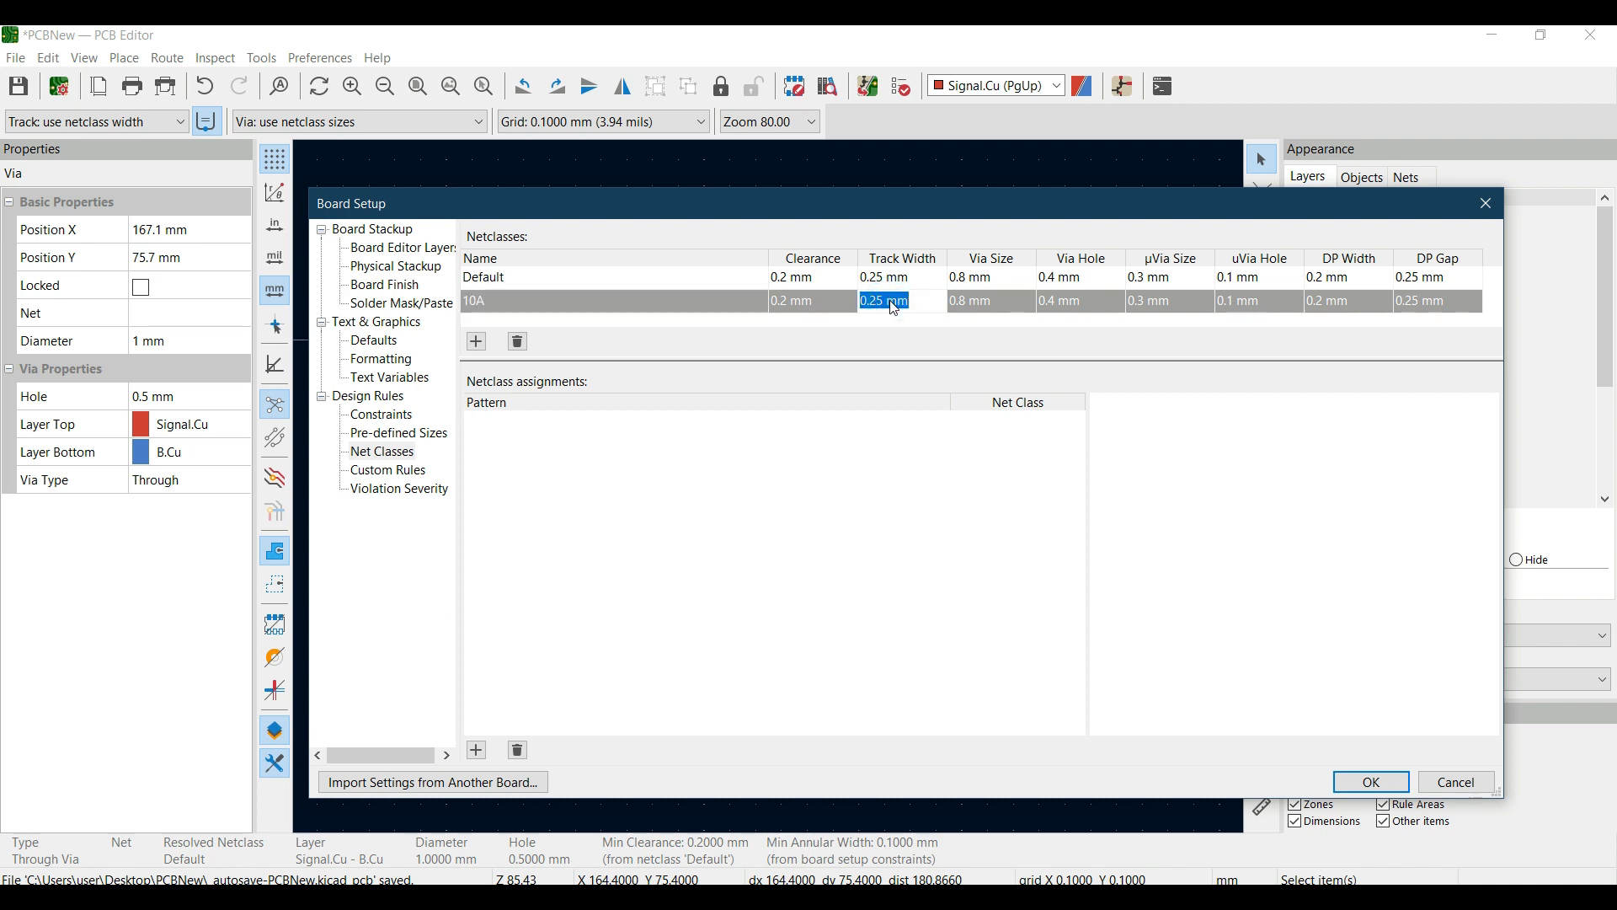
text(1)
click(888, 340)
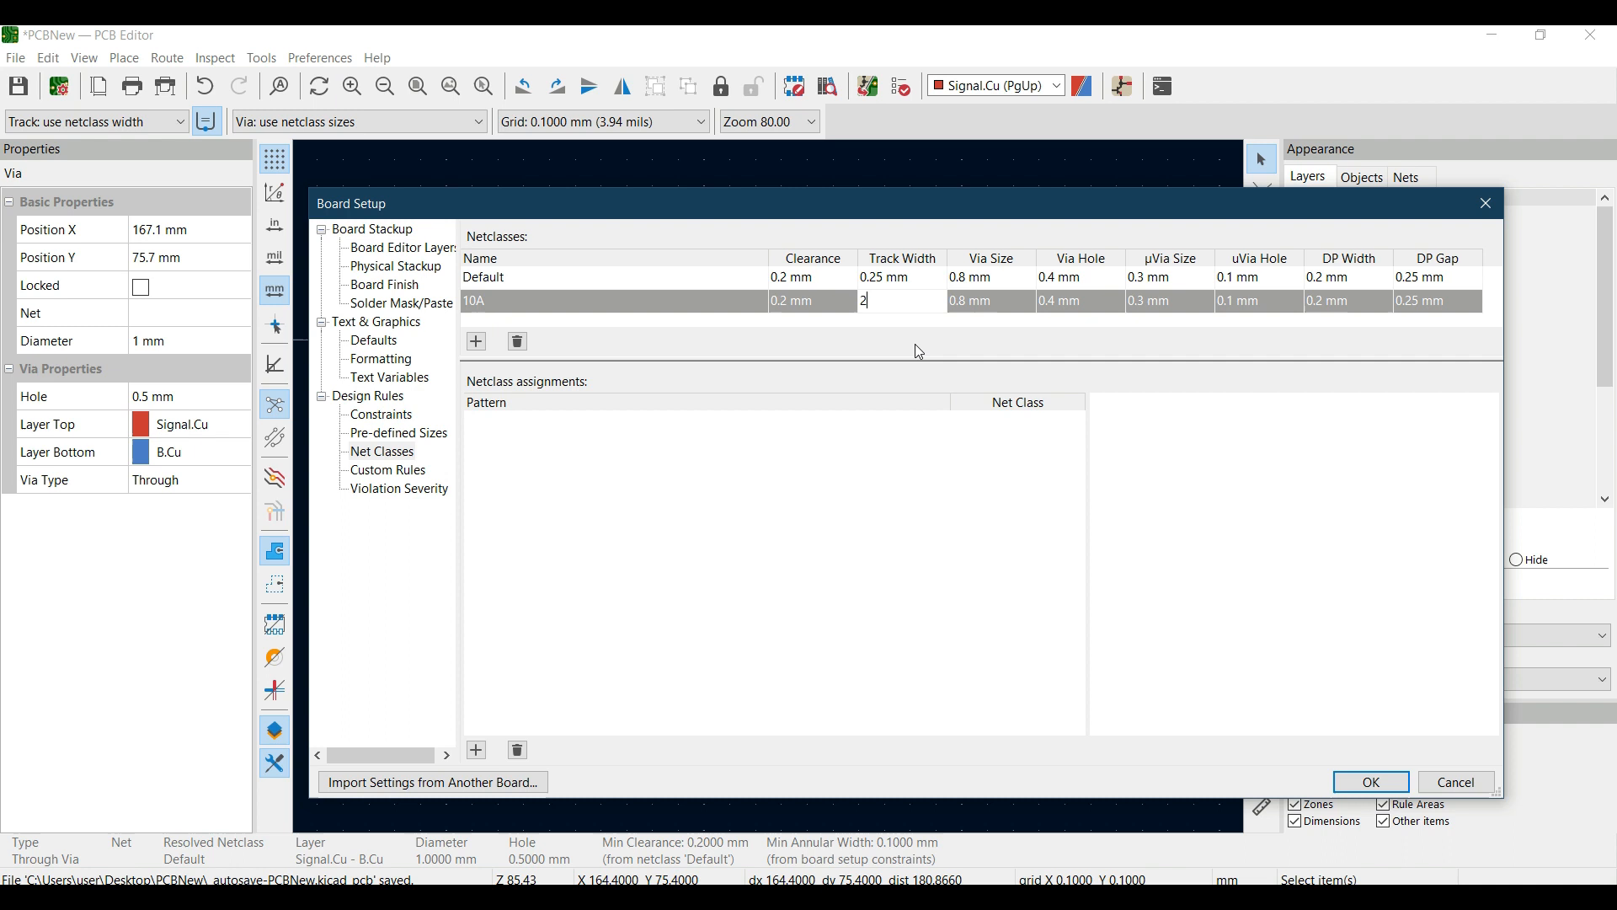
click(797, 536)
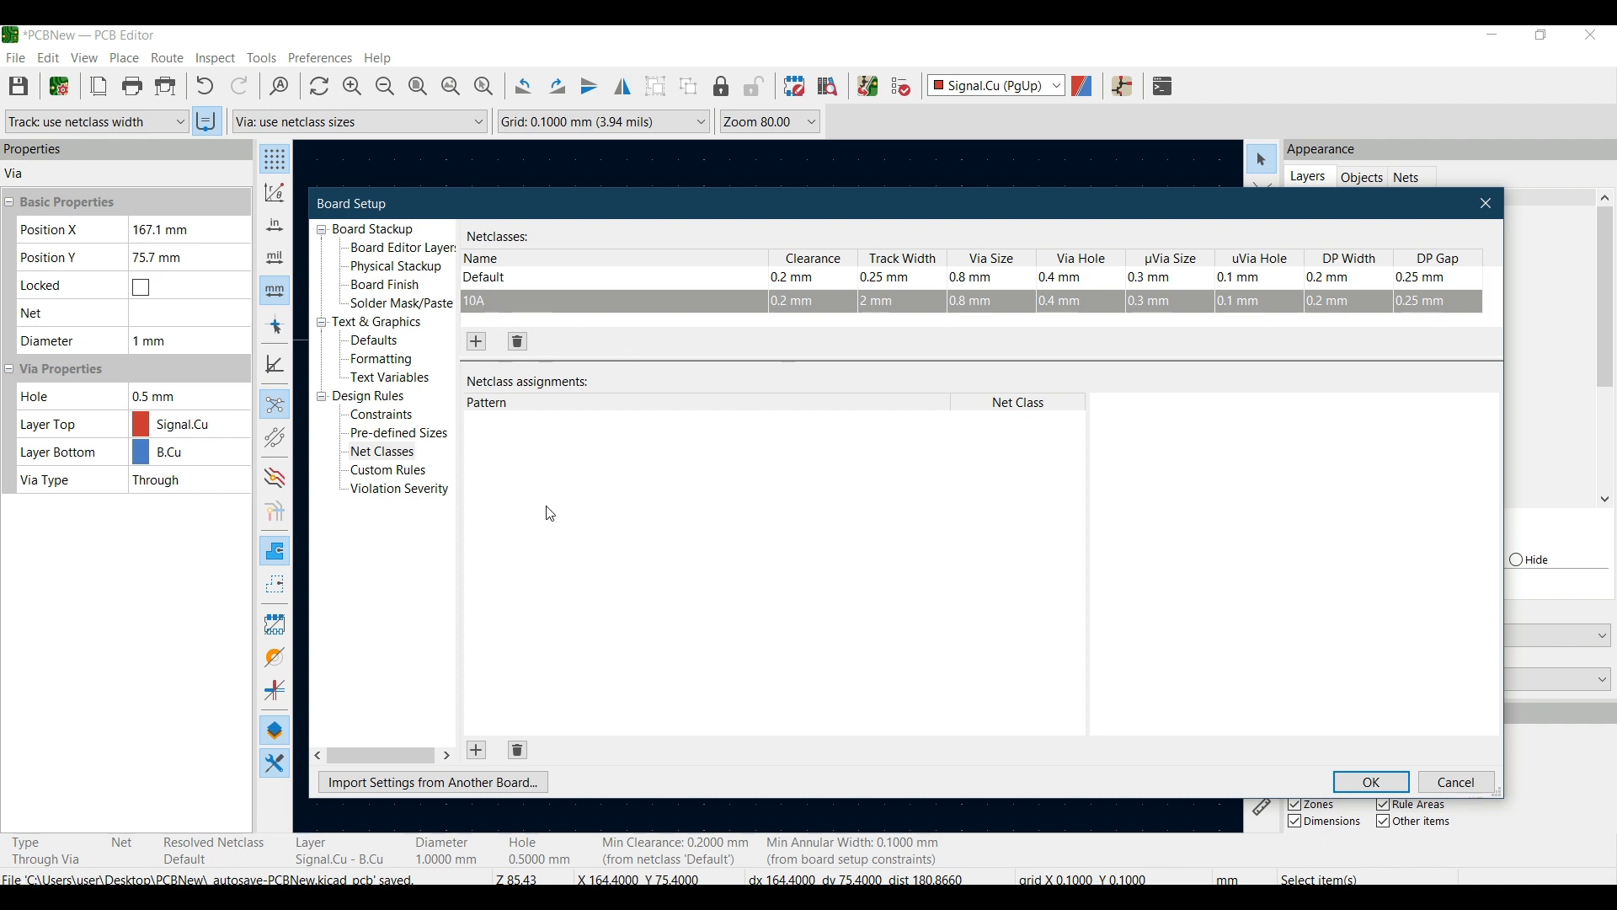
double_click(478, 302)
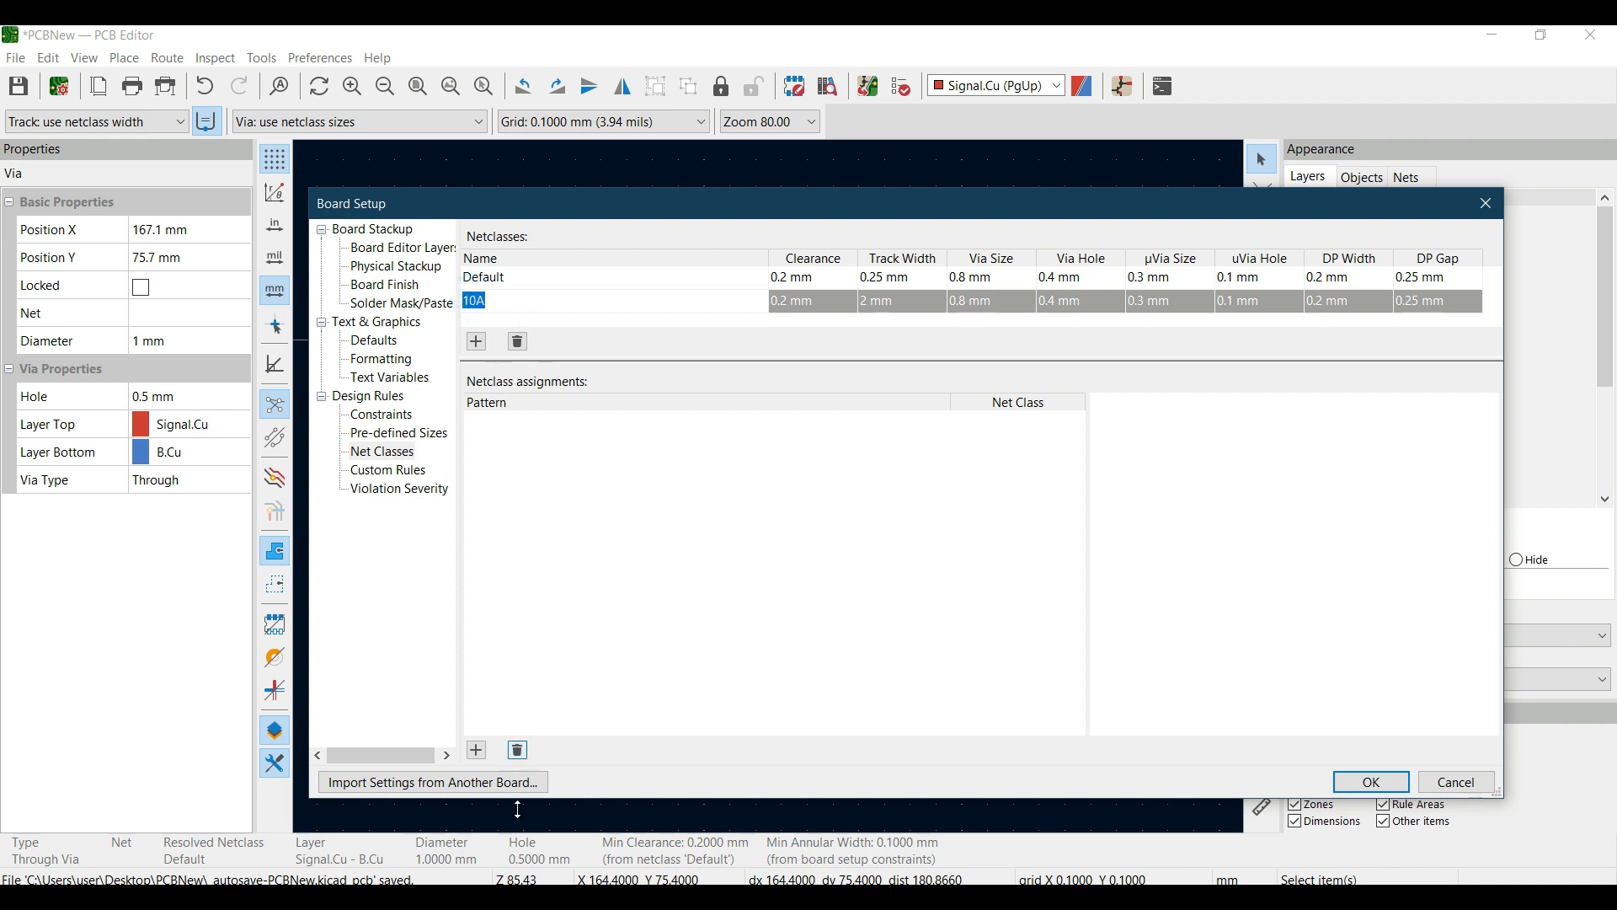
- Add a netclass assignment that maps the net pattern Vac to net class 10A
click(477, 750)
click(521, 424)
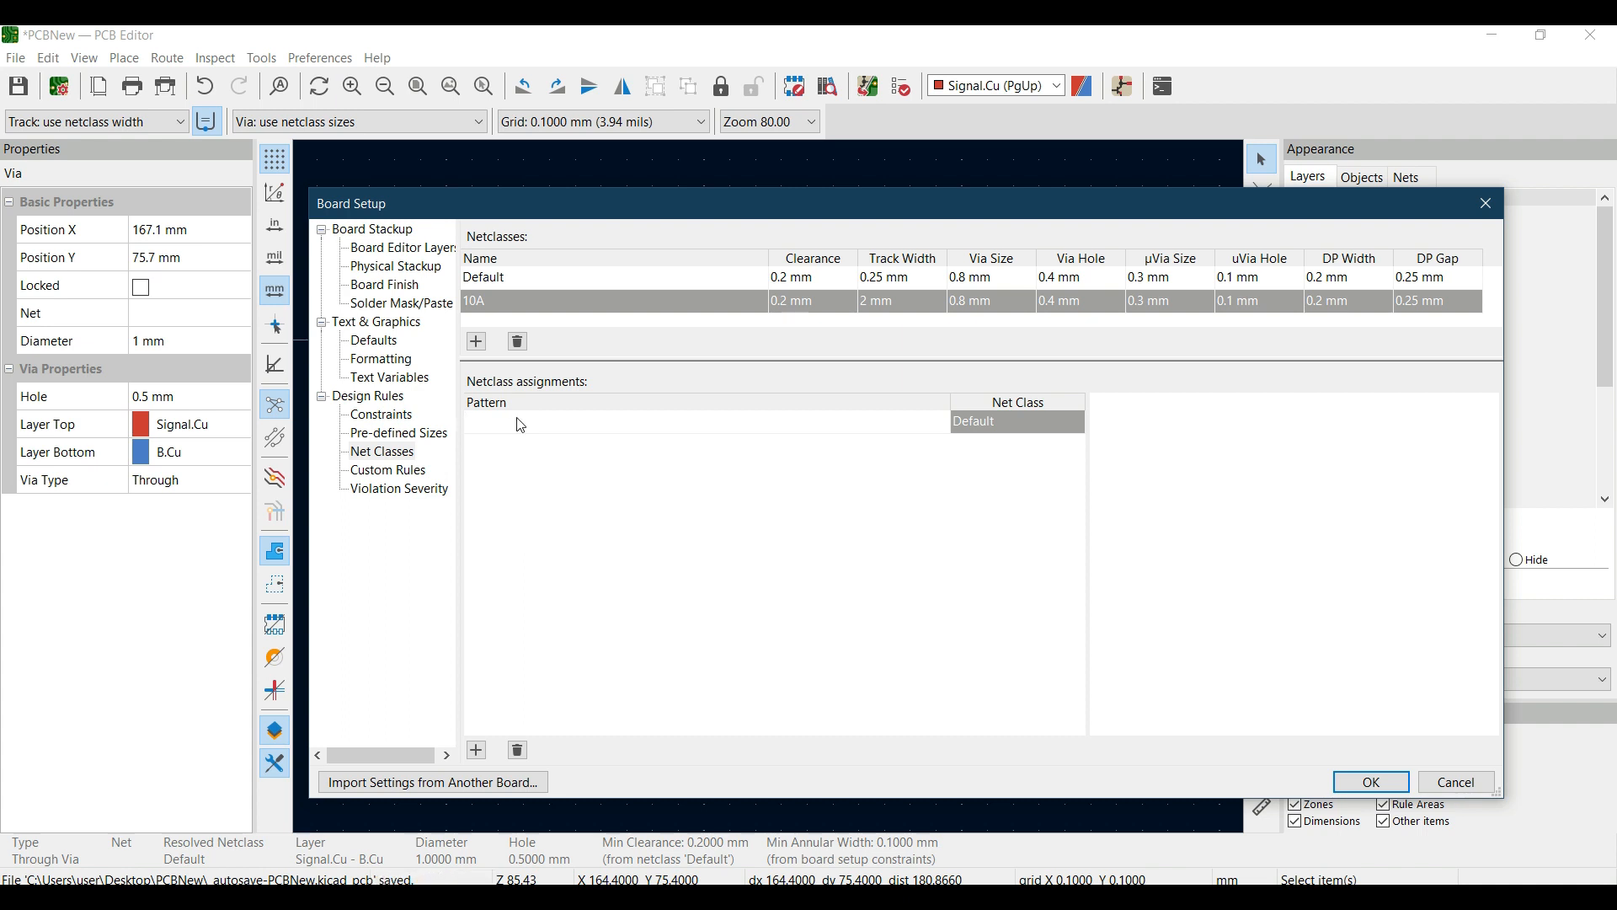
text(Vac)
click(568, 563)
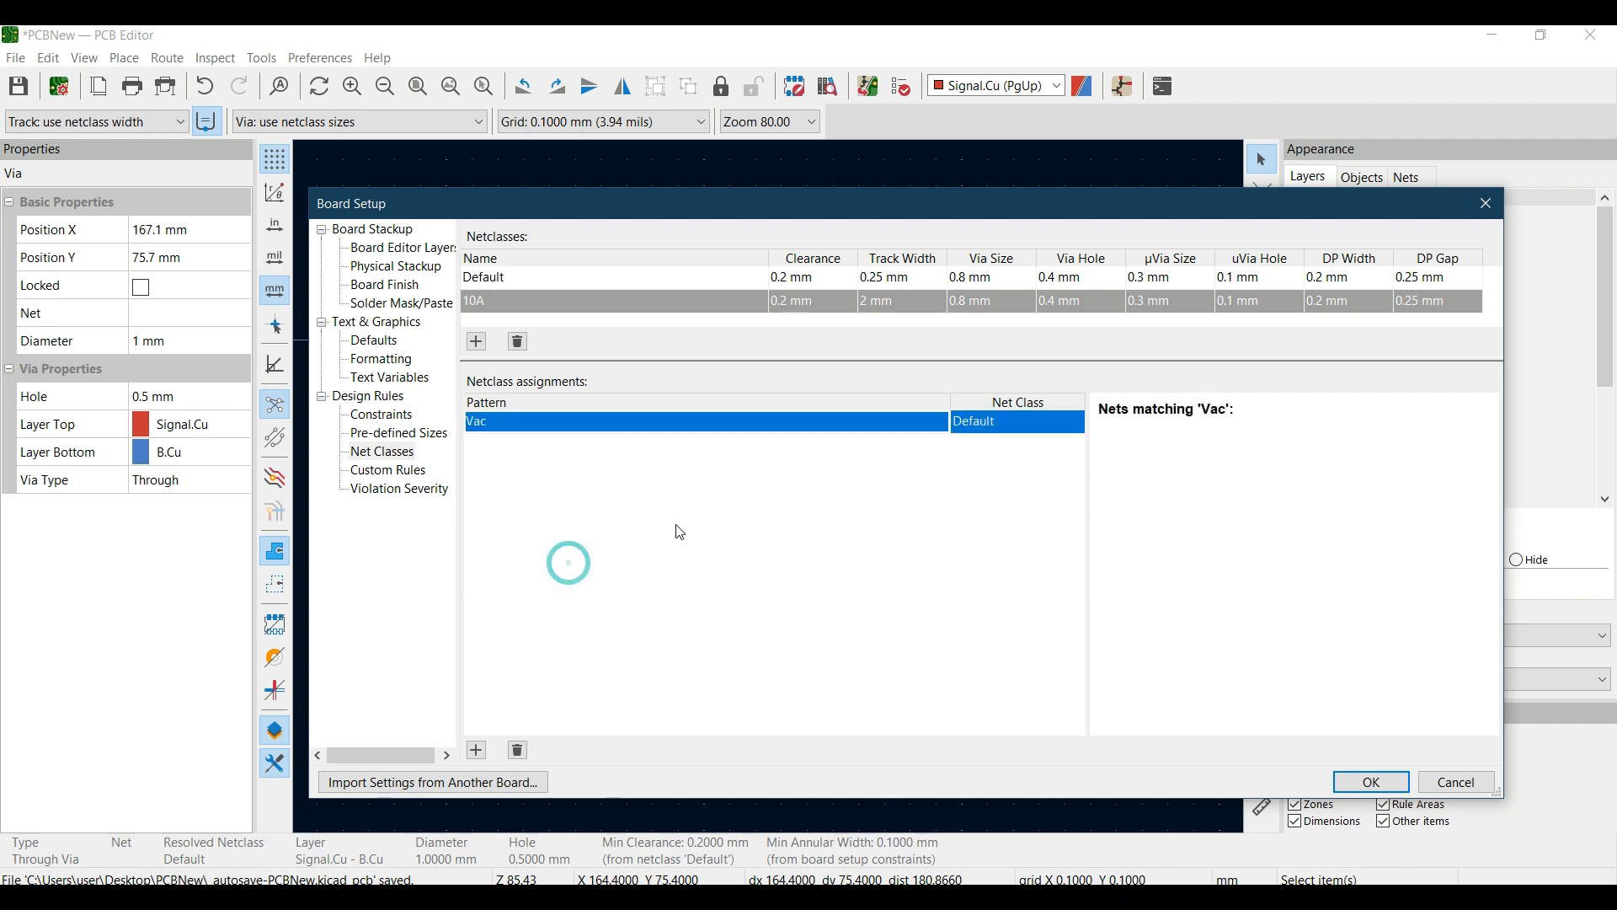
click(987, 430)
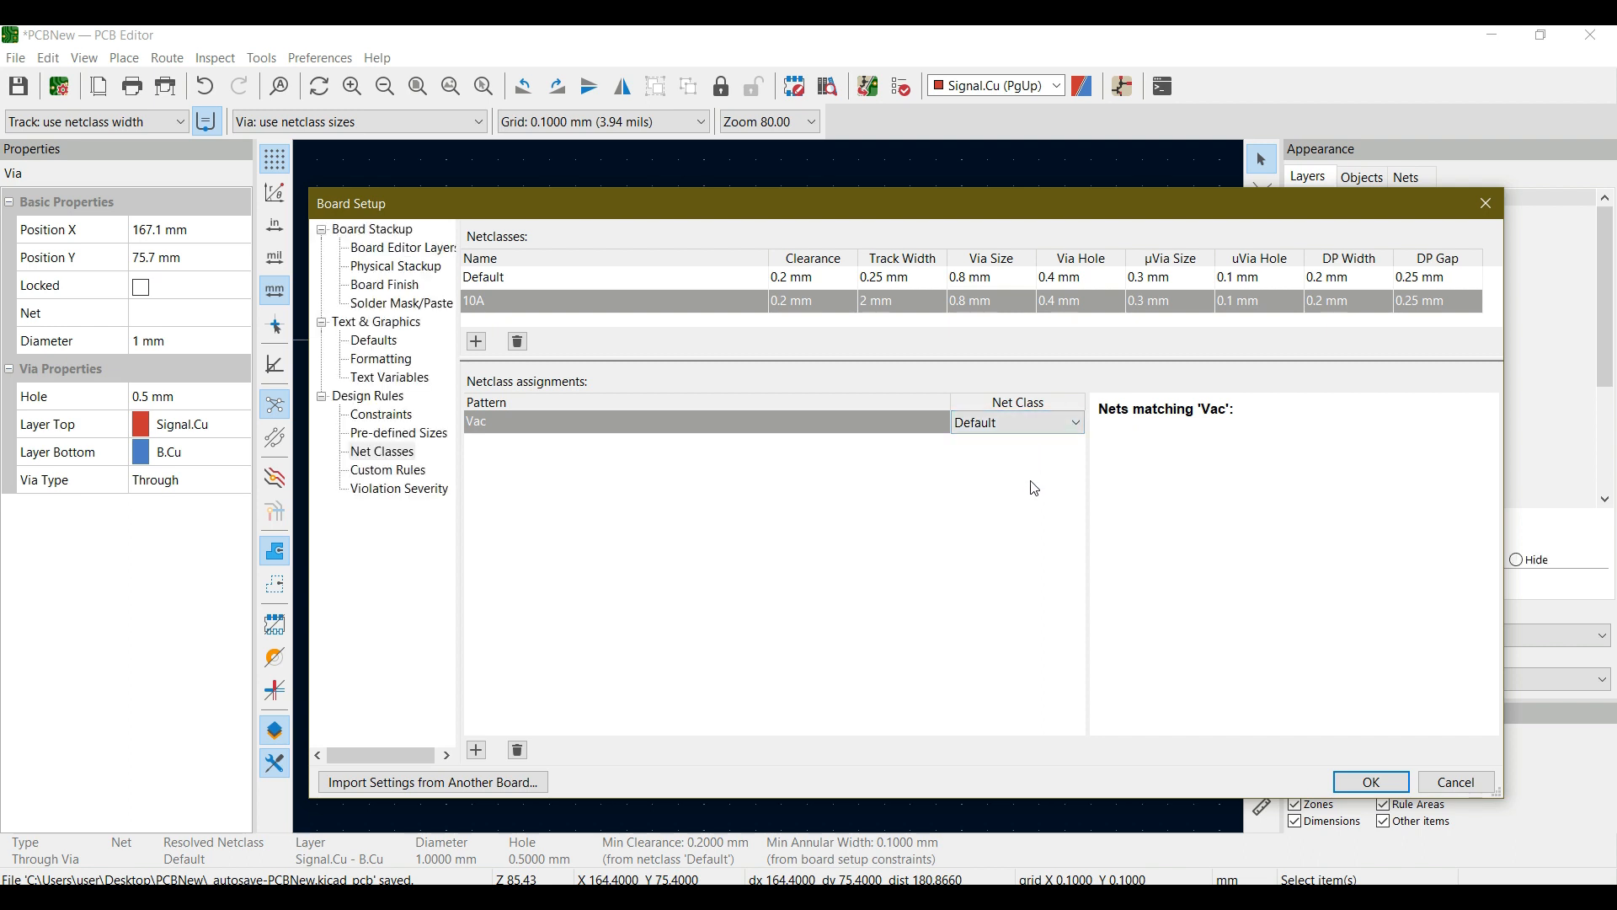
click(1068, 427)
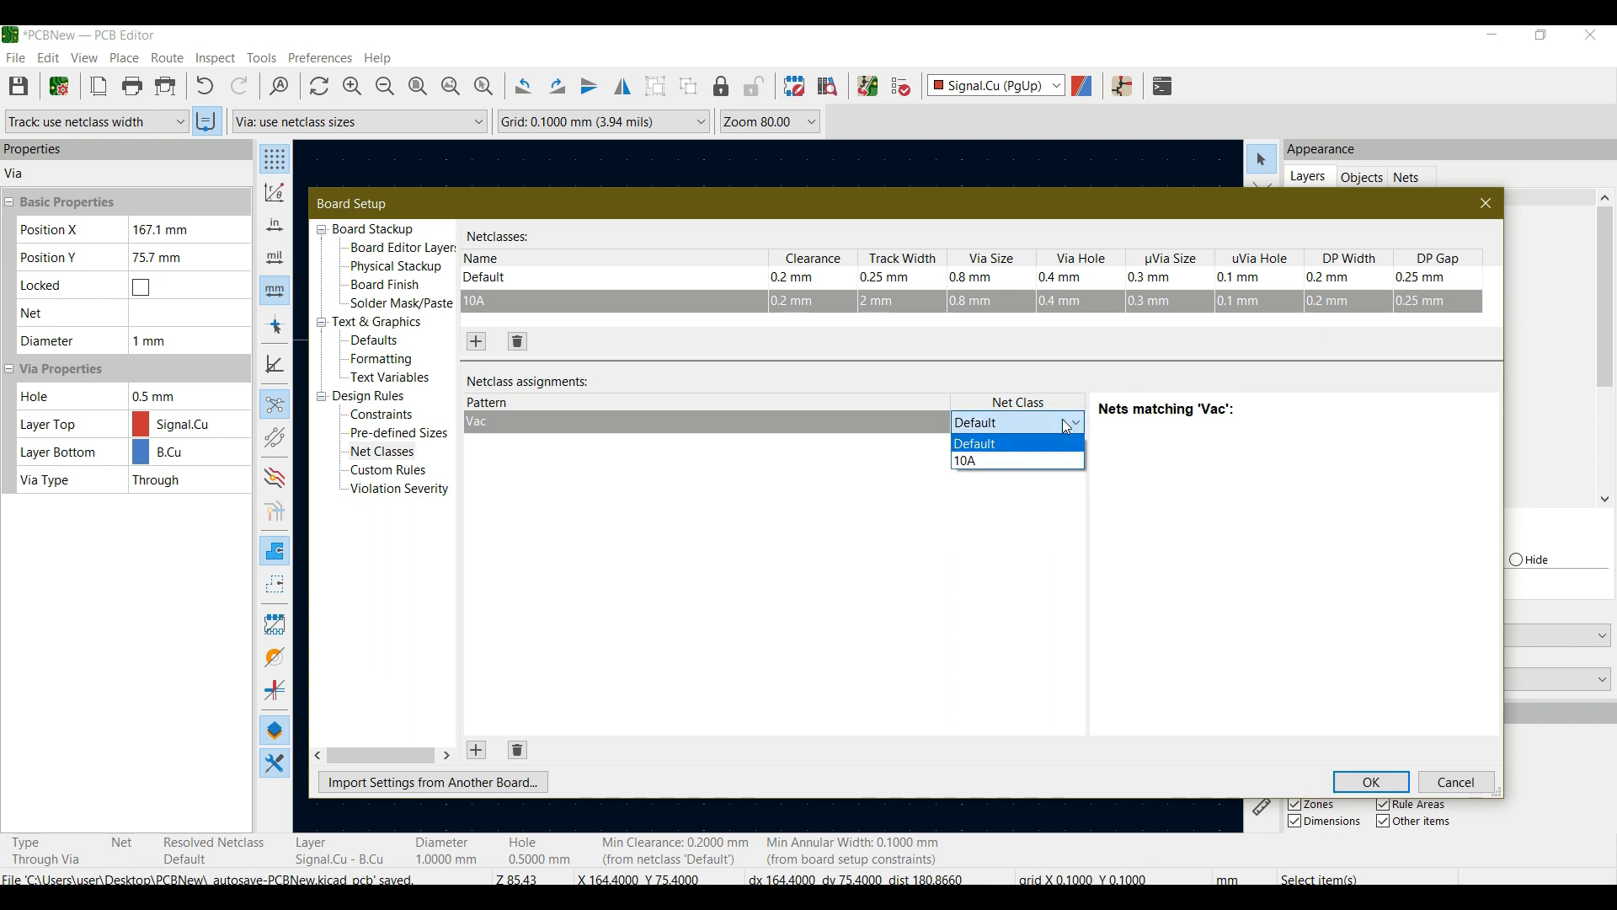
click(971, 462)
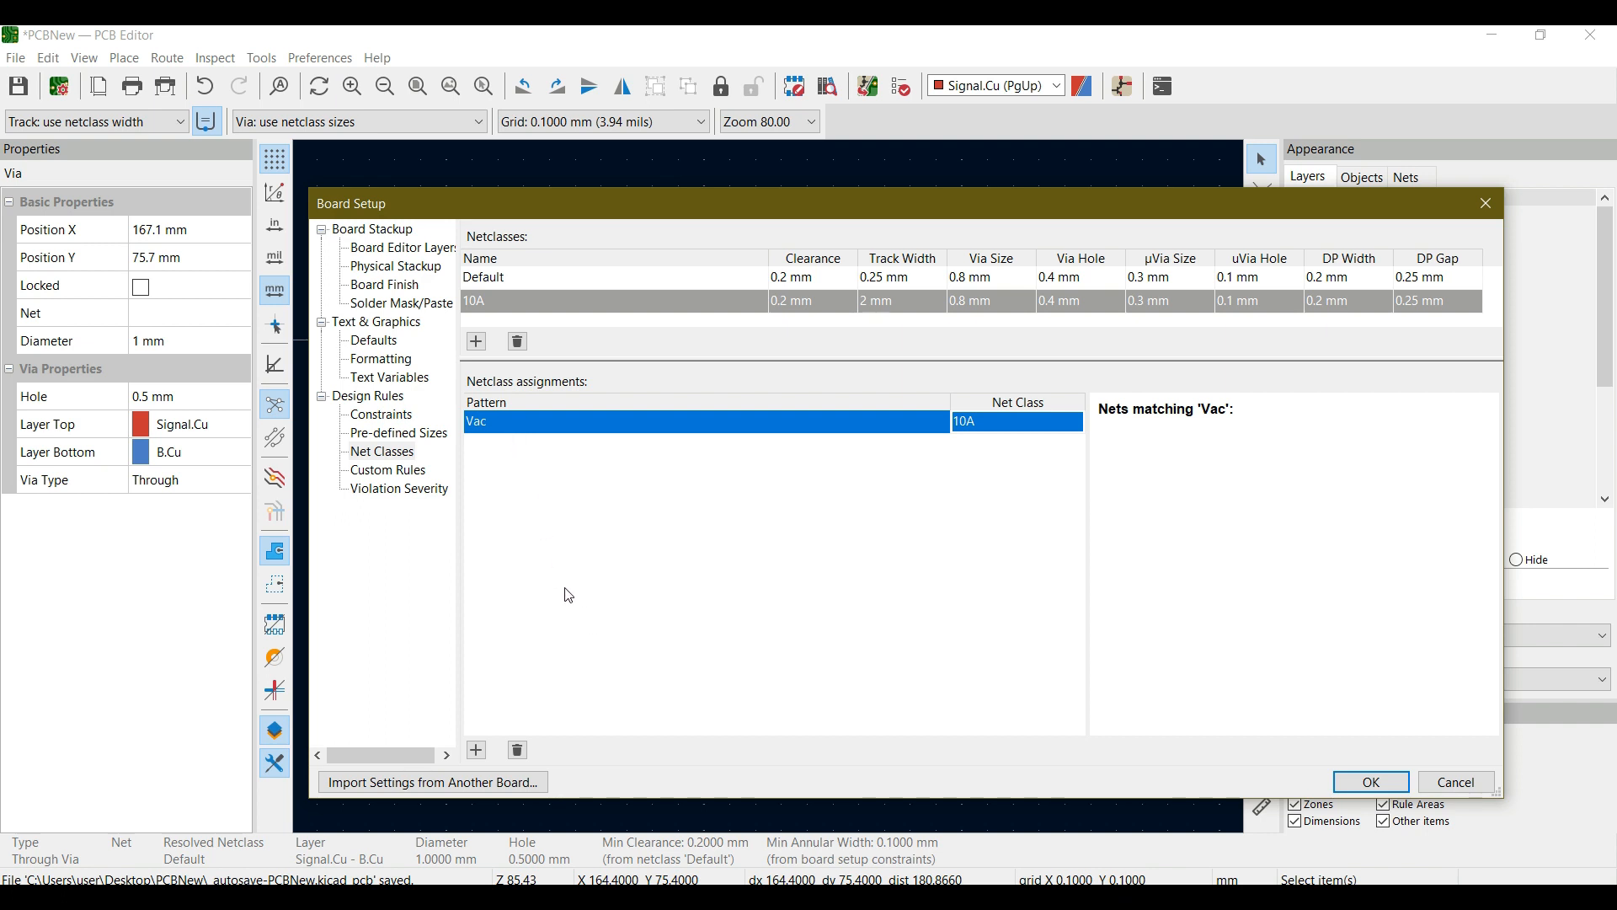
- Review the custom DRC rules page and the violation severity settings, from the electrical checks through to the miscellaneous ones
click(411, 476)
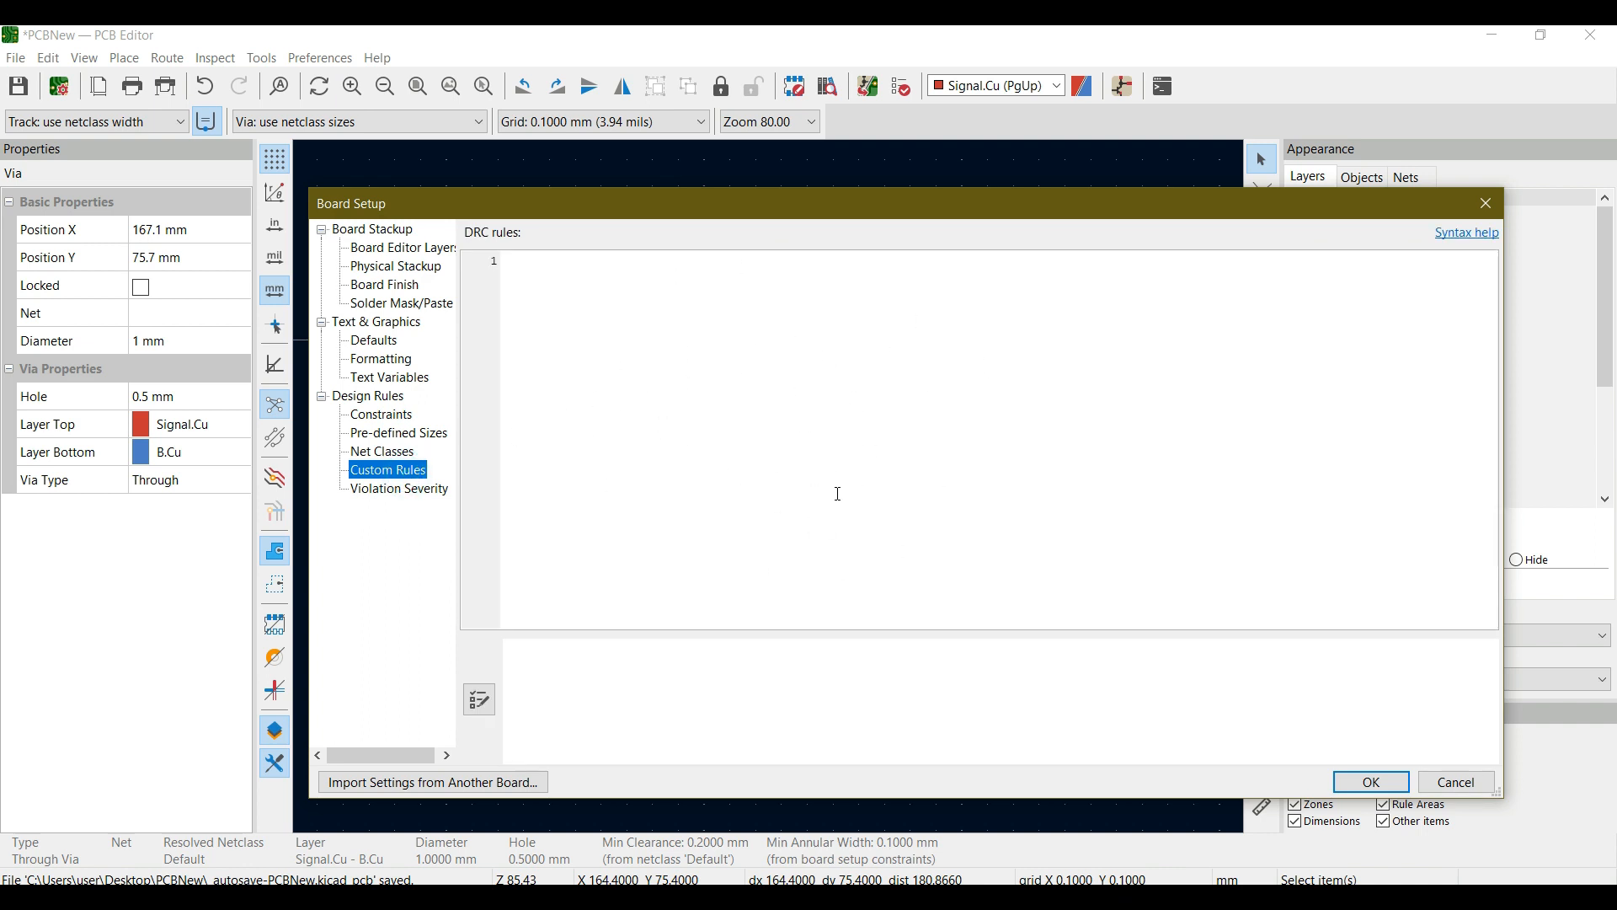
click(387, 491)
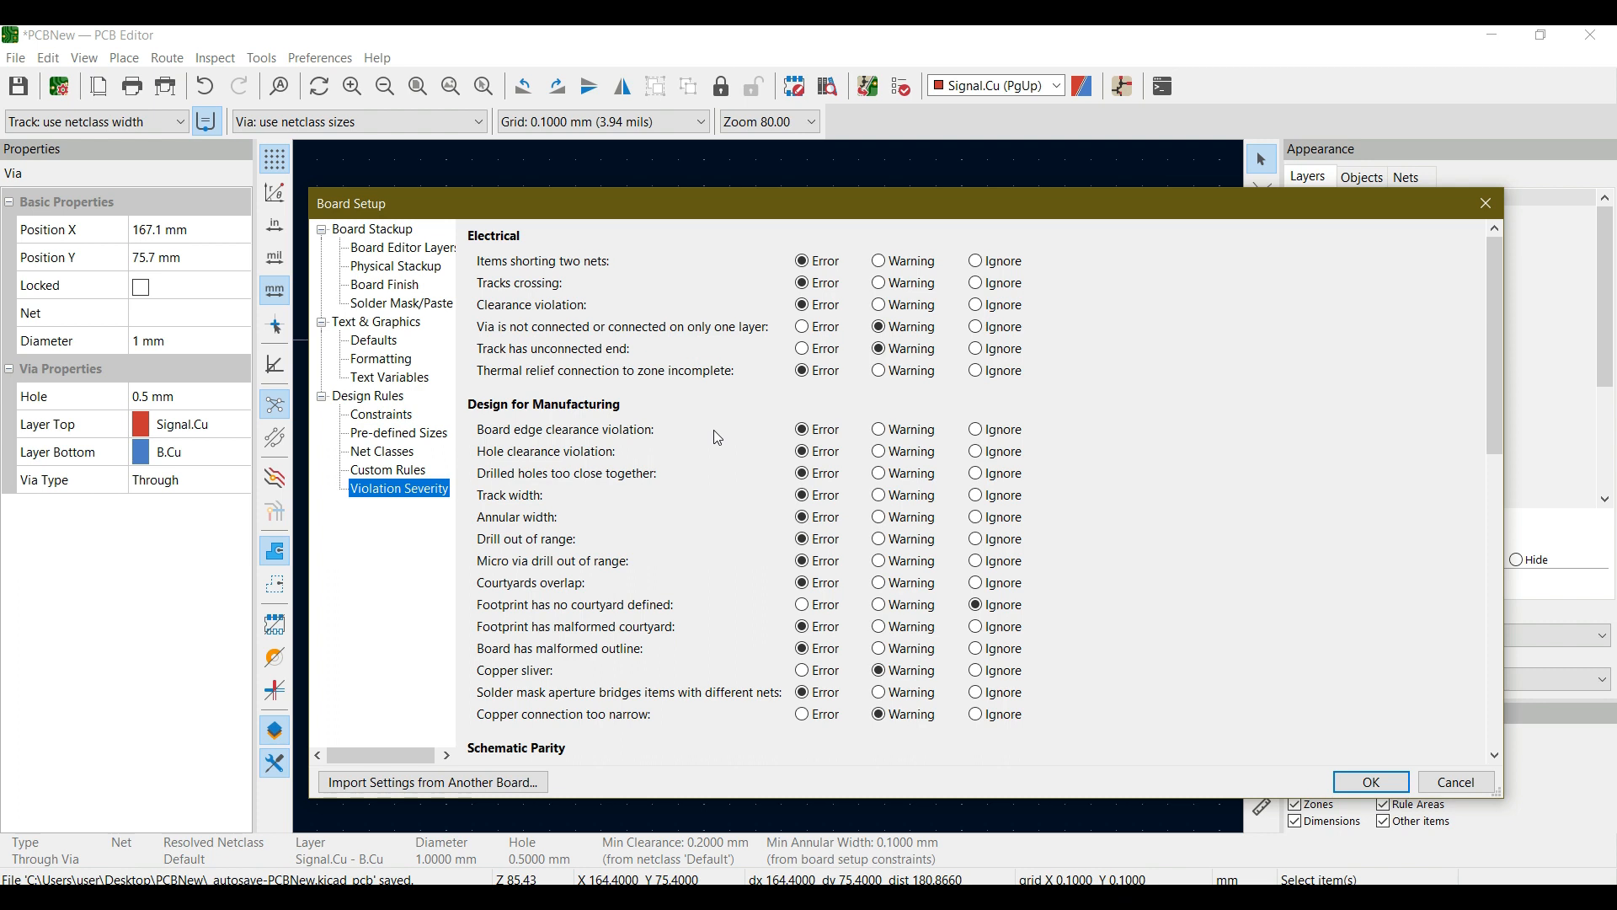
scroll(719, 437, down, 2)
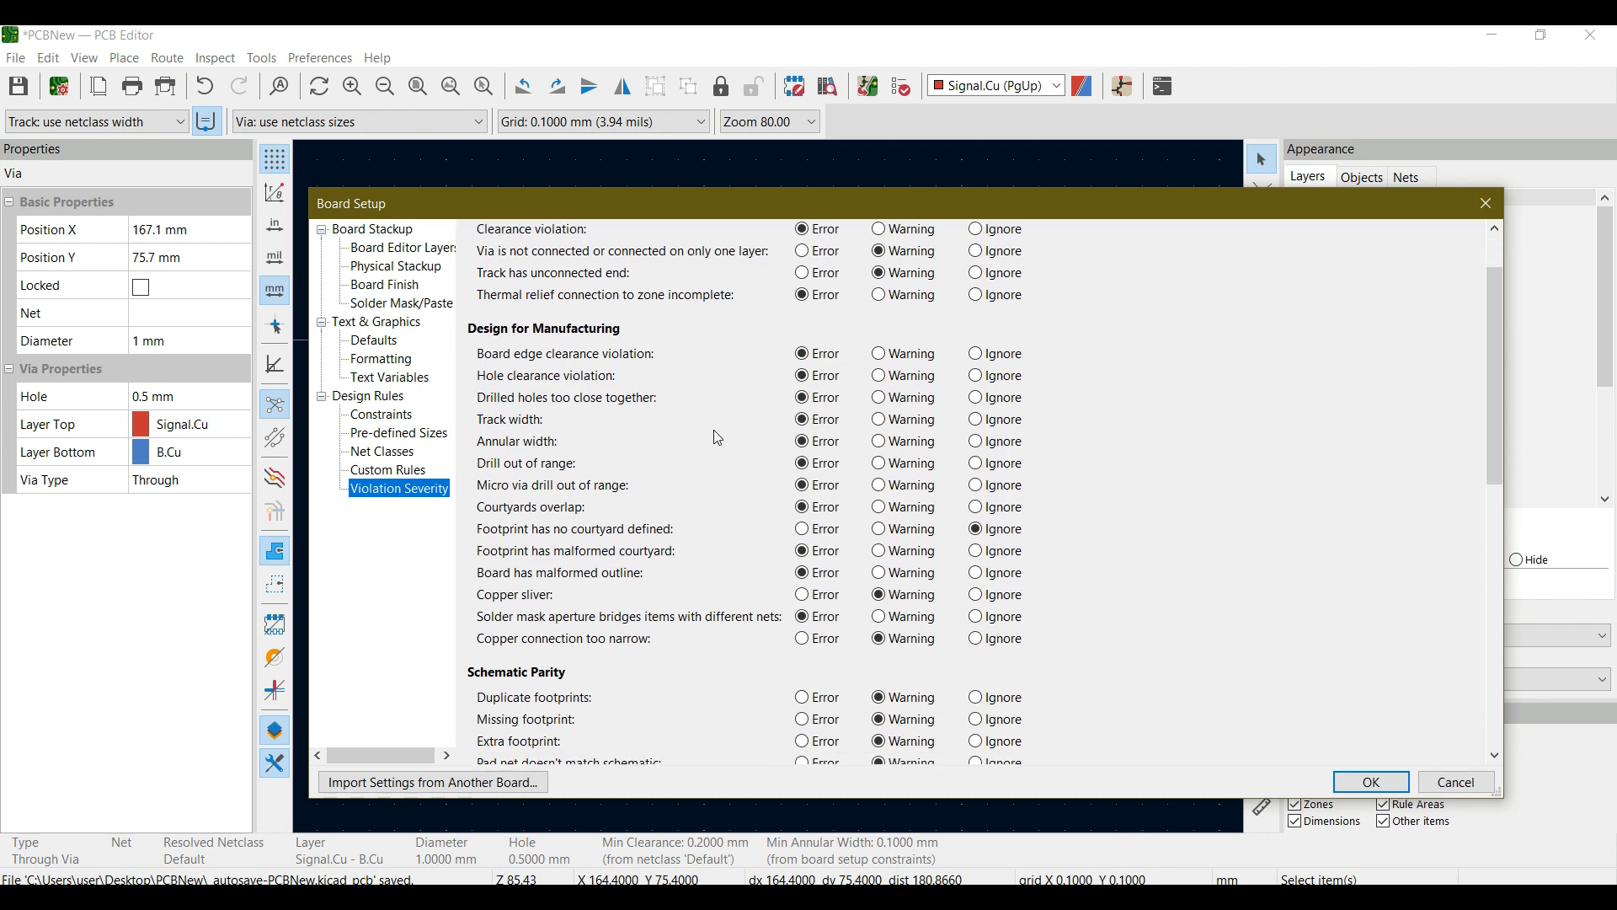
scroll(719, 437, up, 2)
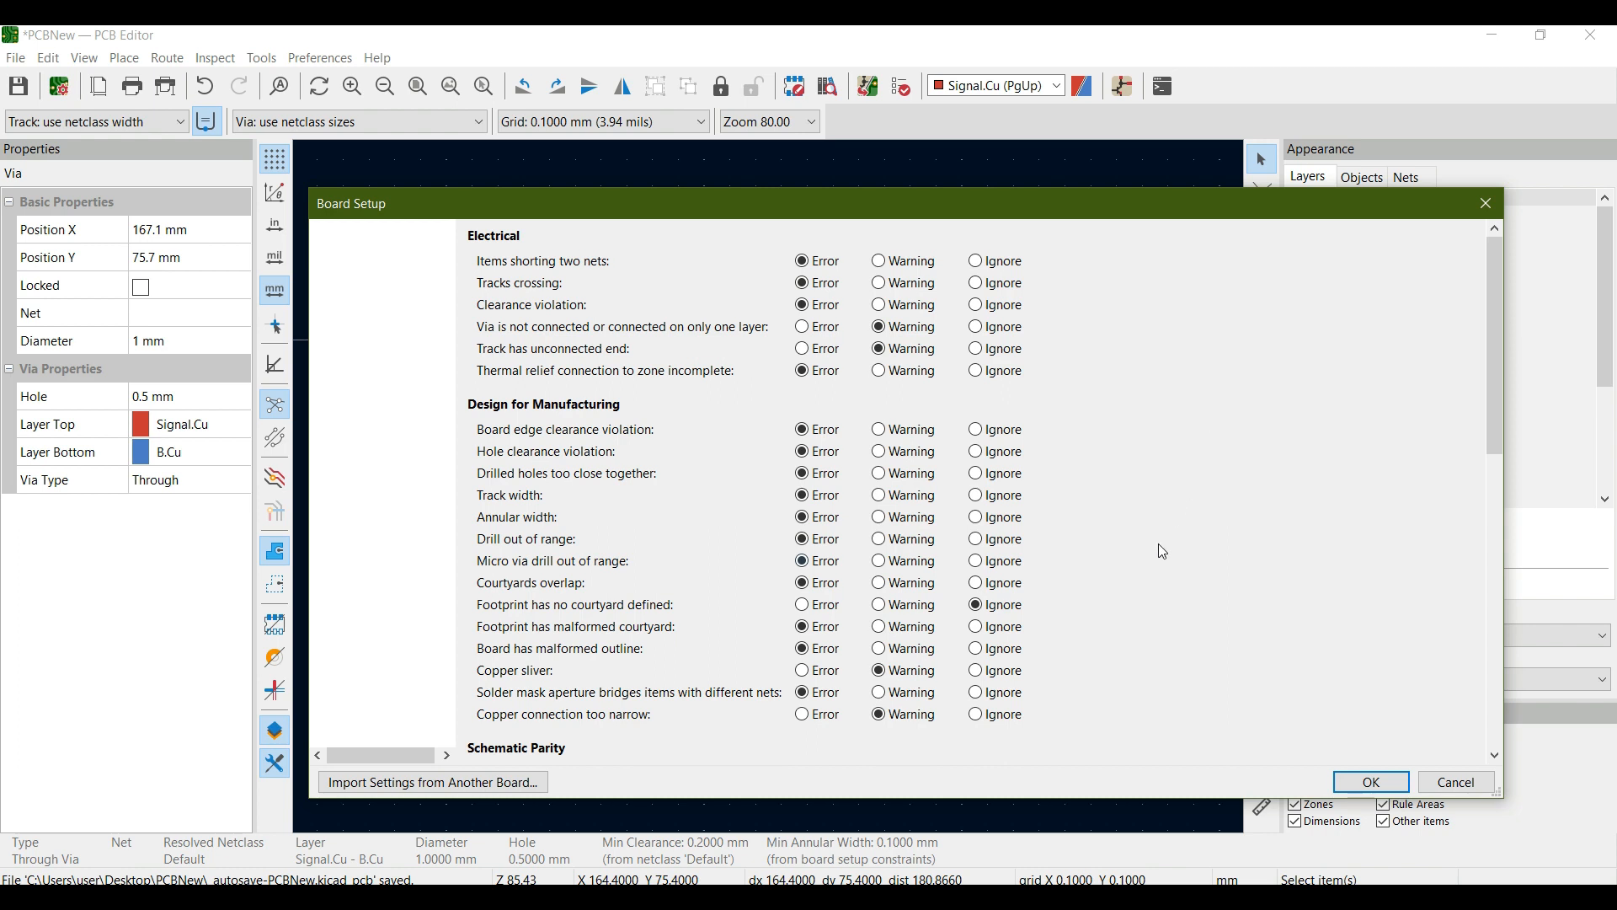
scroll(1070, 641, down, 2)
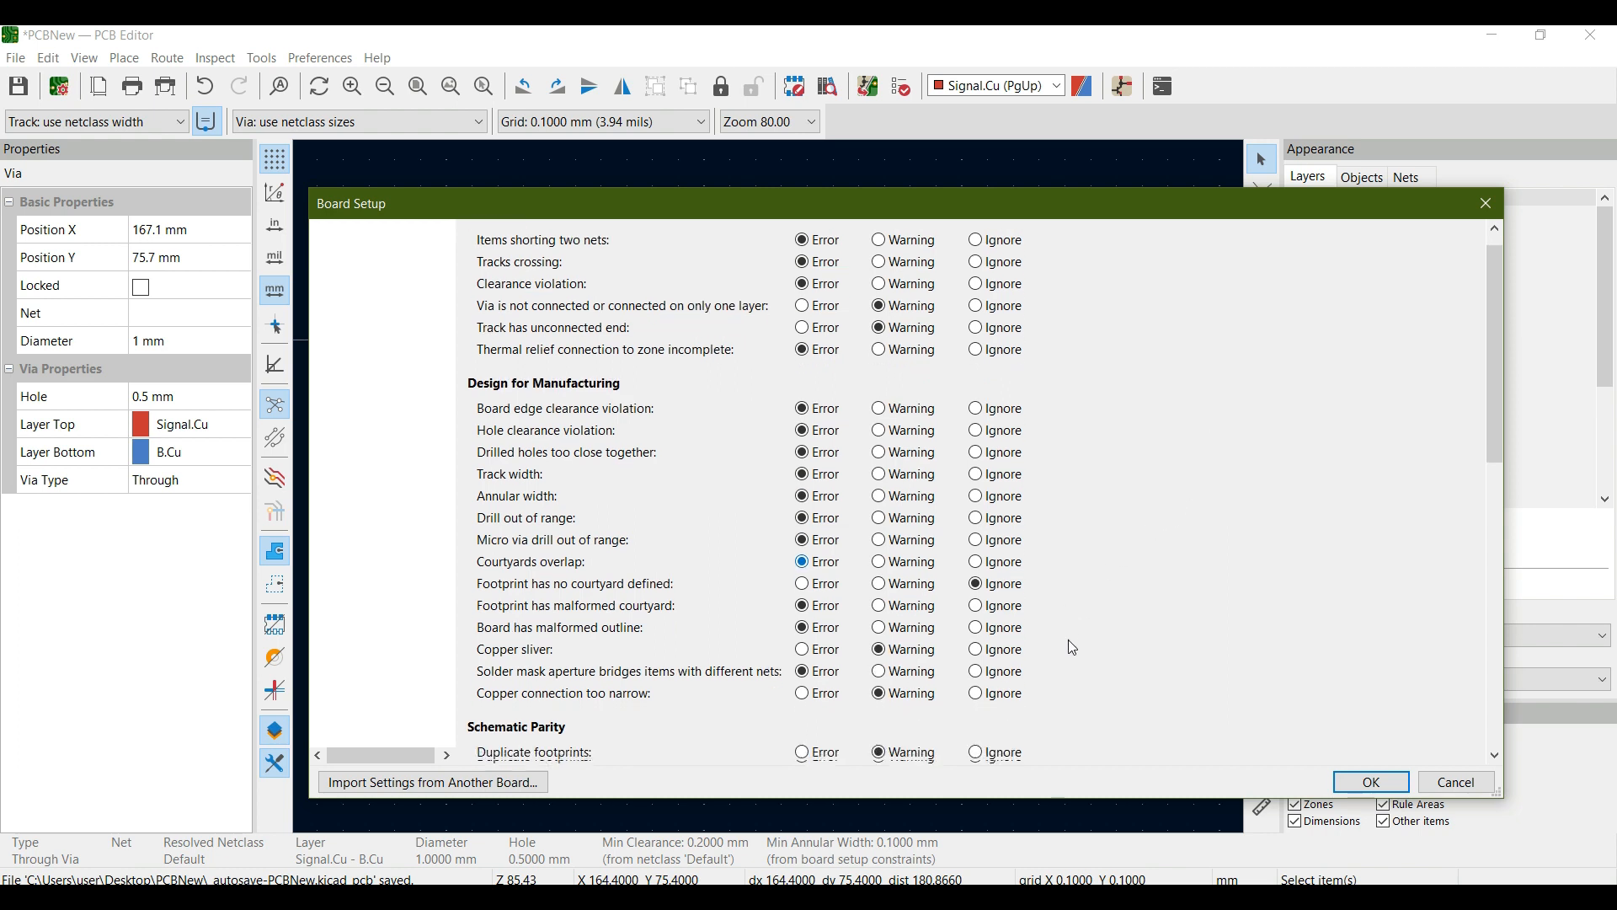
scroll(1070, 641, up, 2)
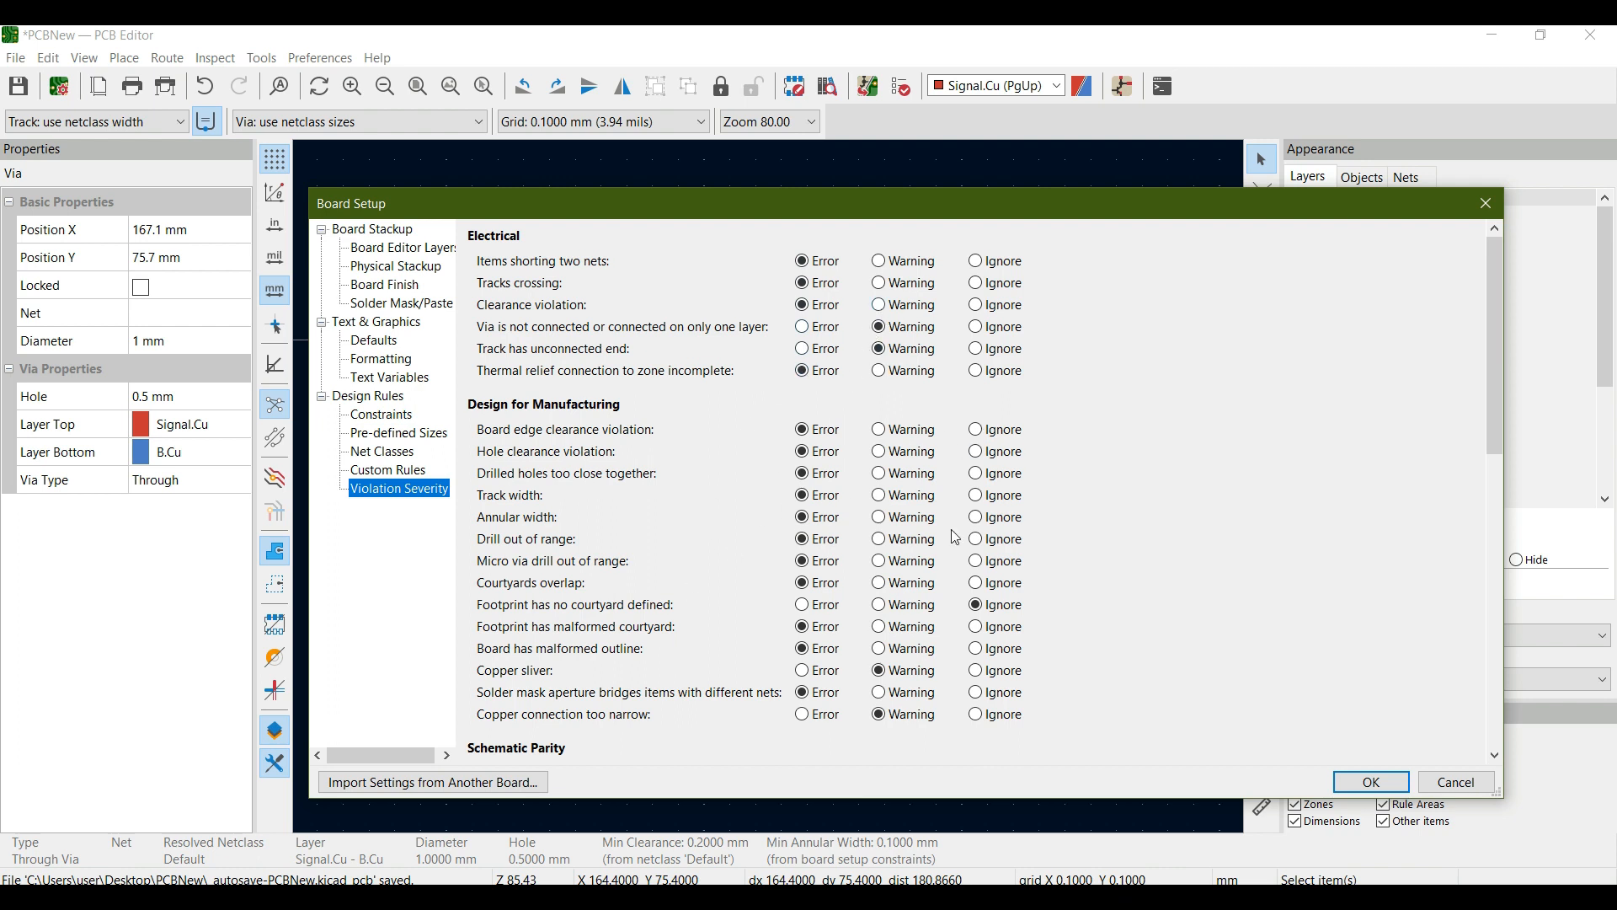
scroll(757, 547, down, 5)
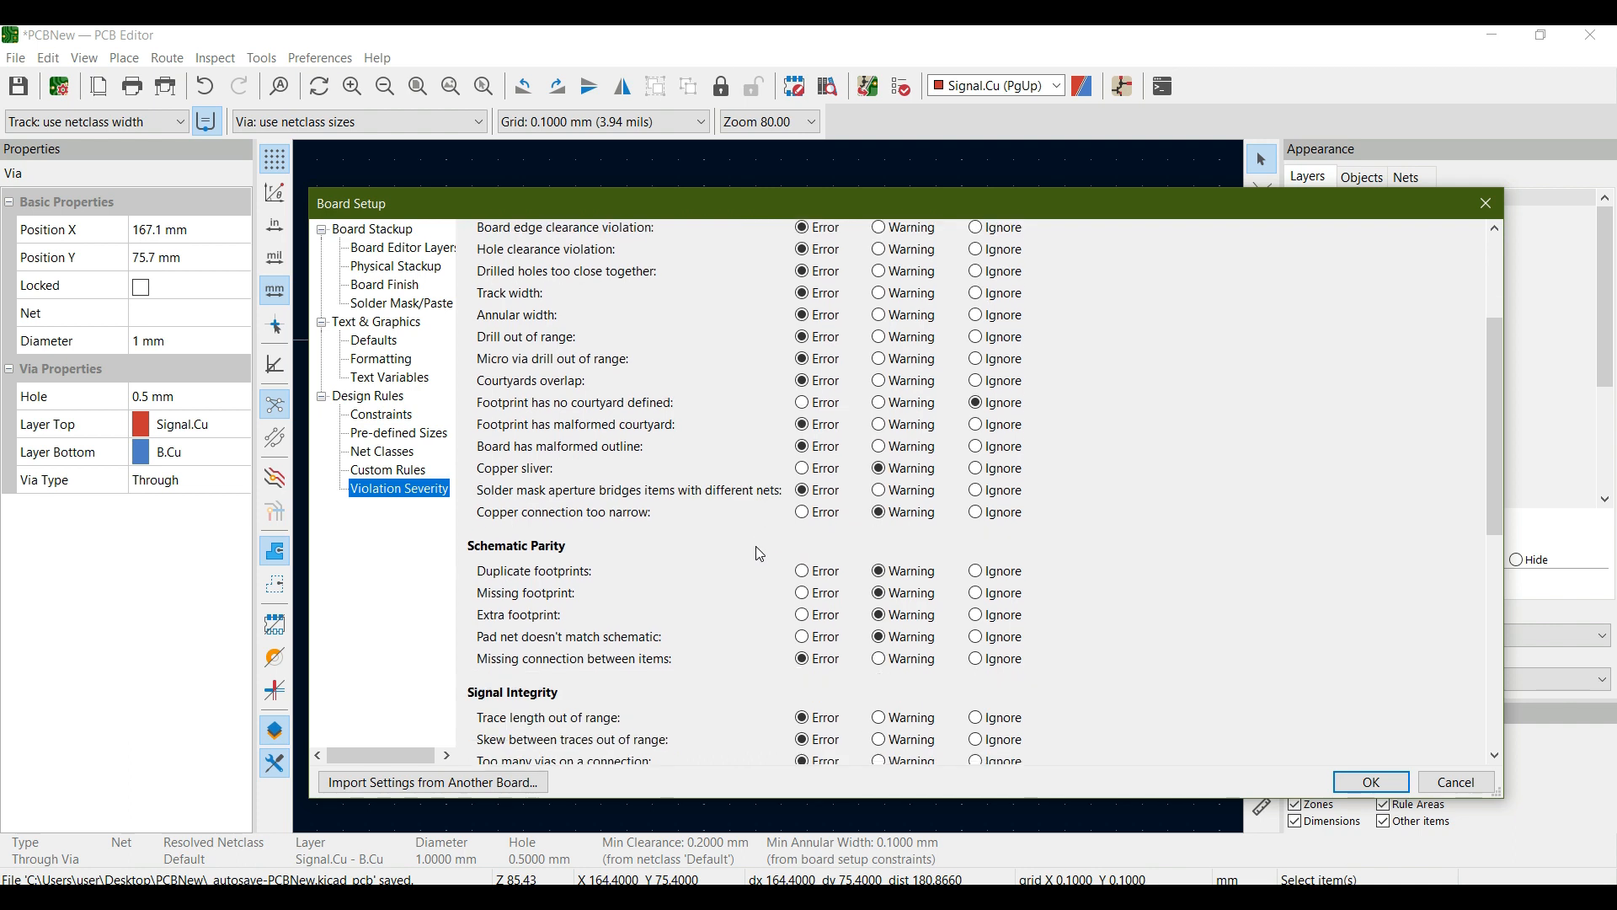
scroll(759, 553, down, 6)
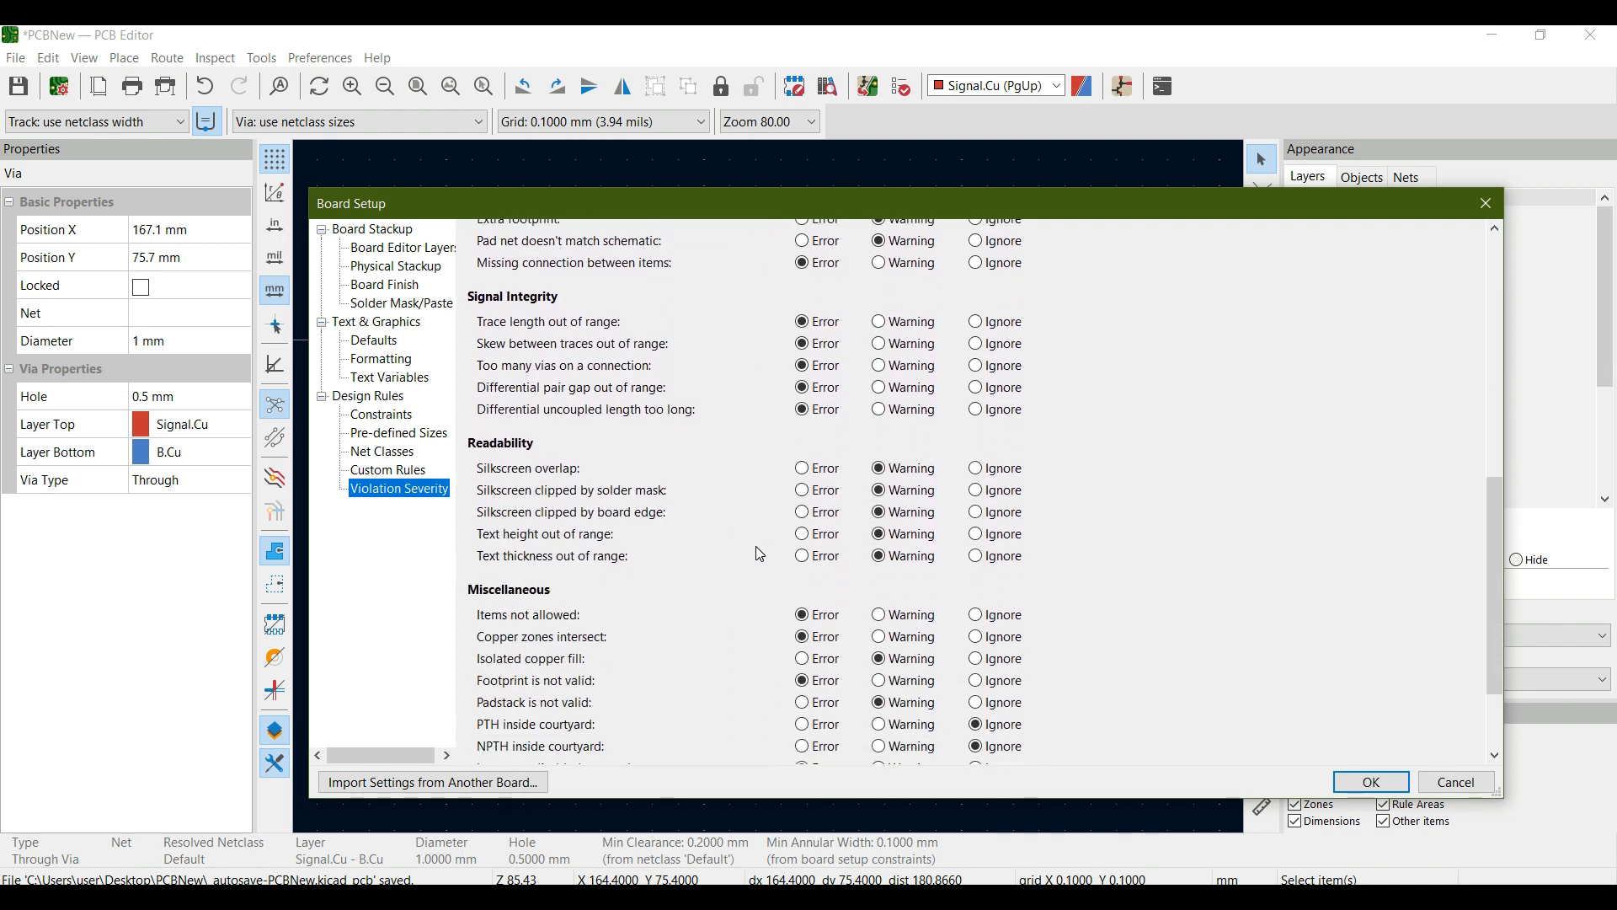
scroll(755, 546, down, 1)
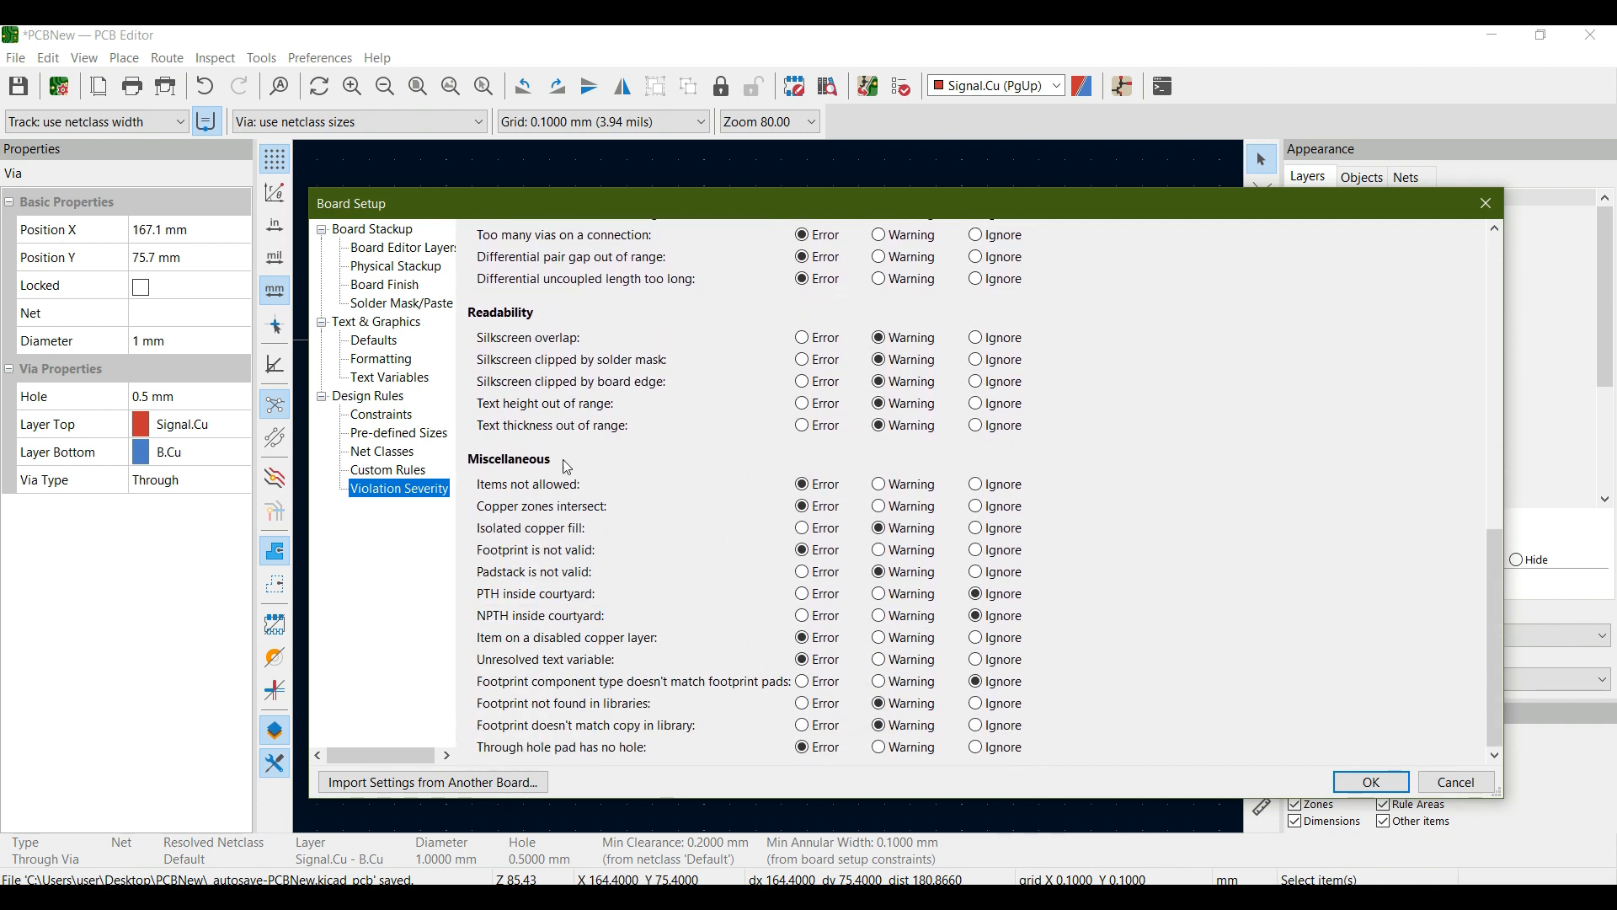
scroll(748, 603, up, 7)
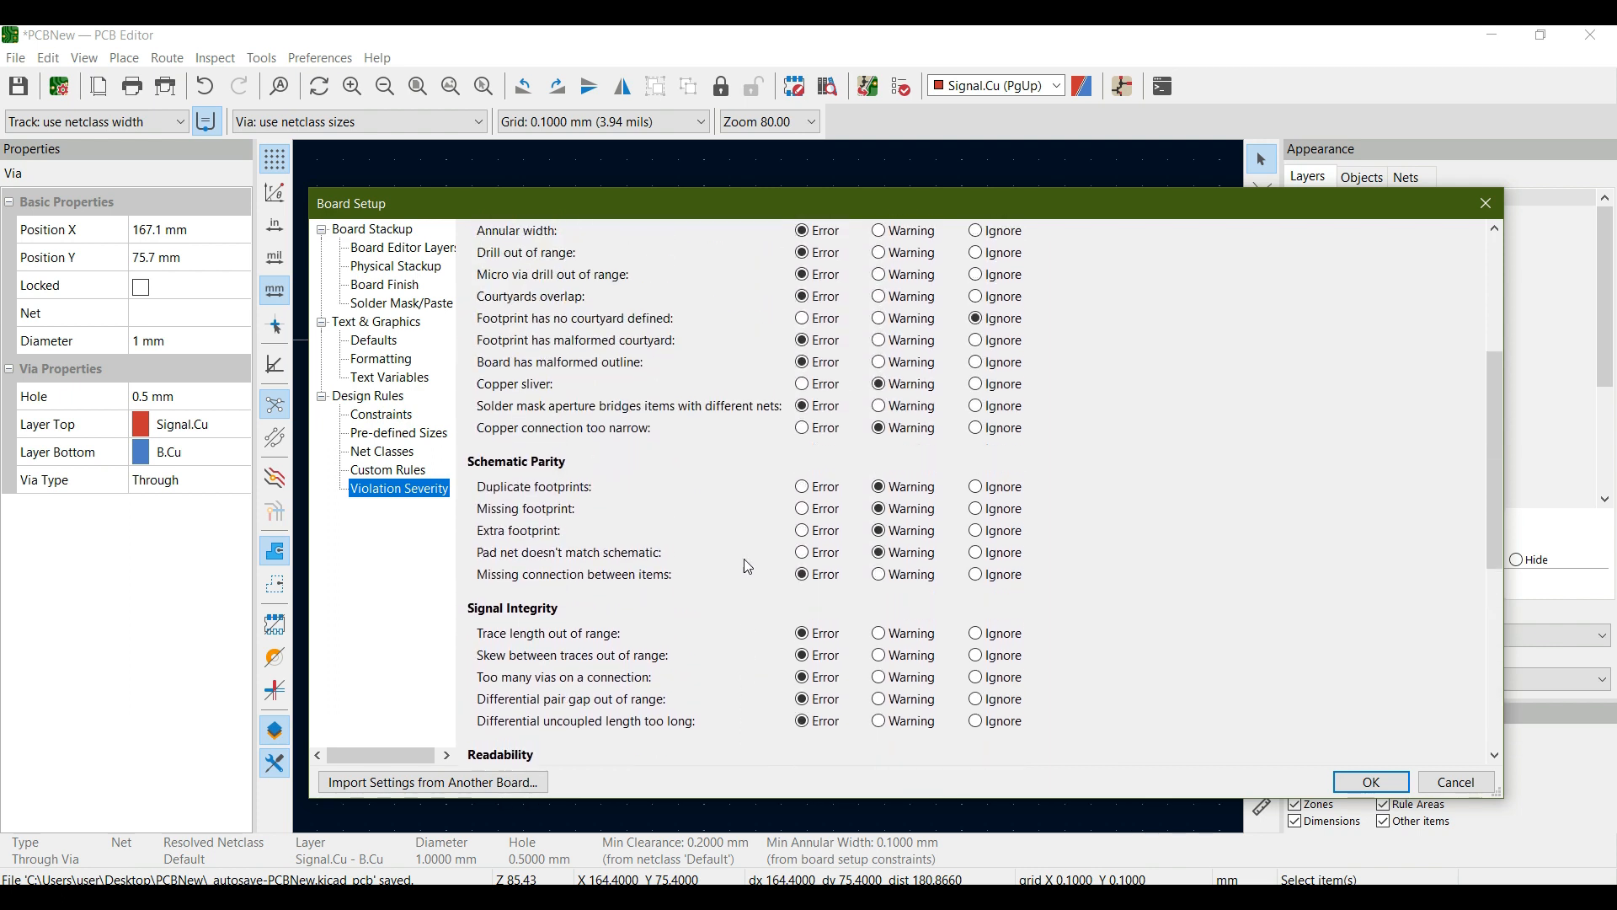
- Return to the design rule constraints and accept the Board Setup changes
click(405, 418)
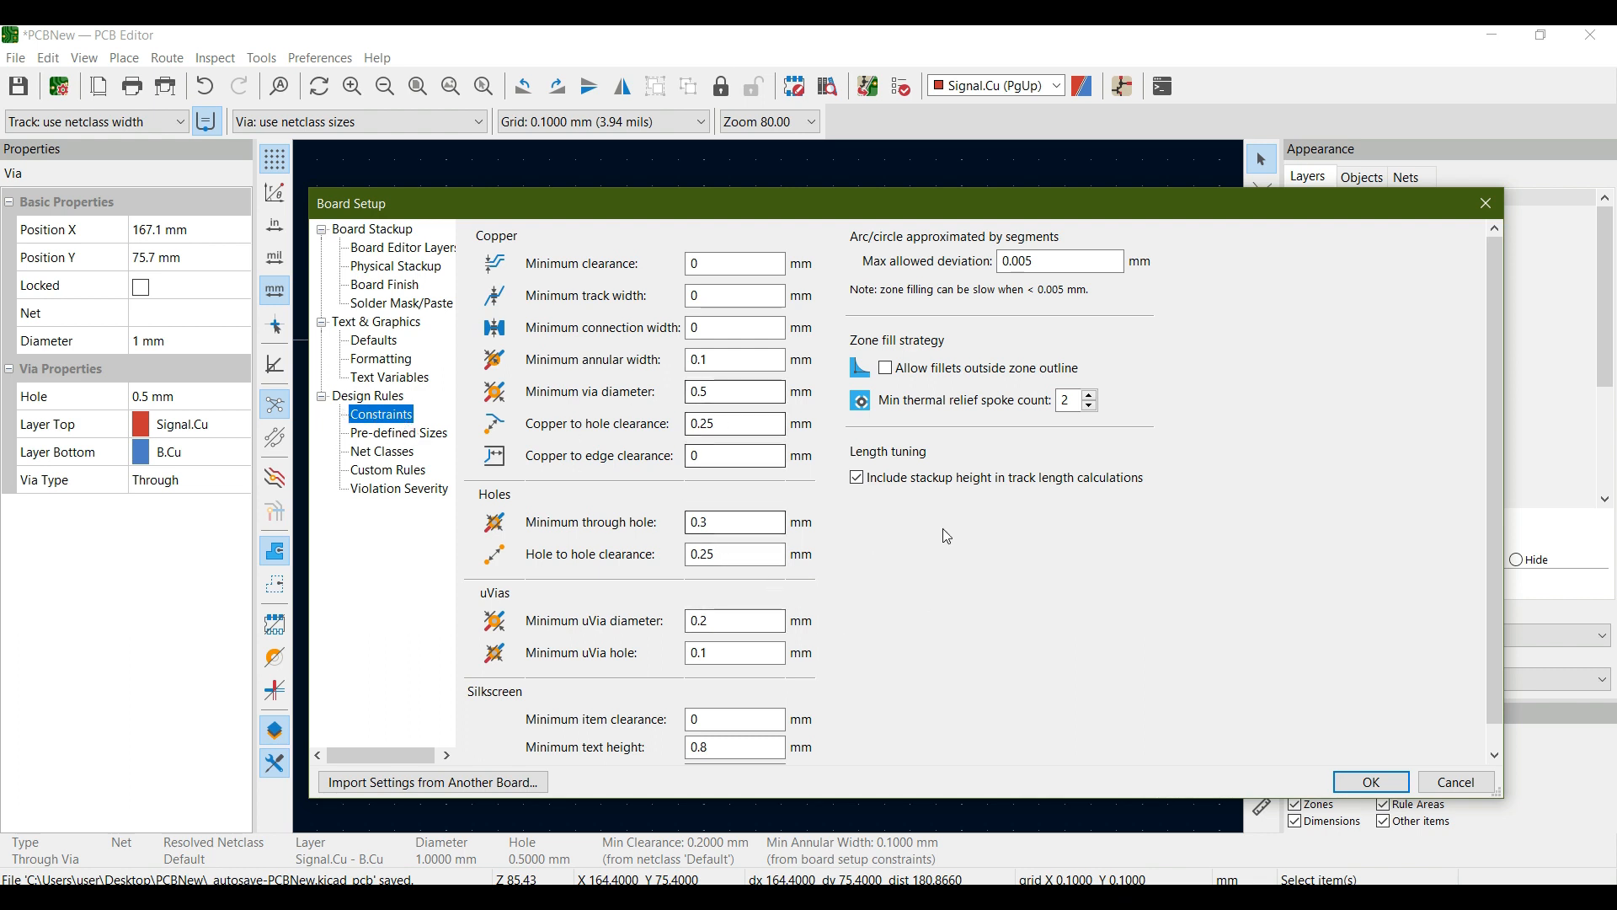
click(1371, 781)
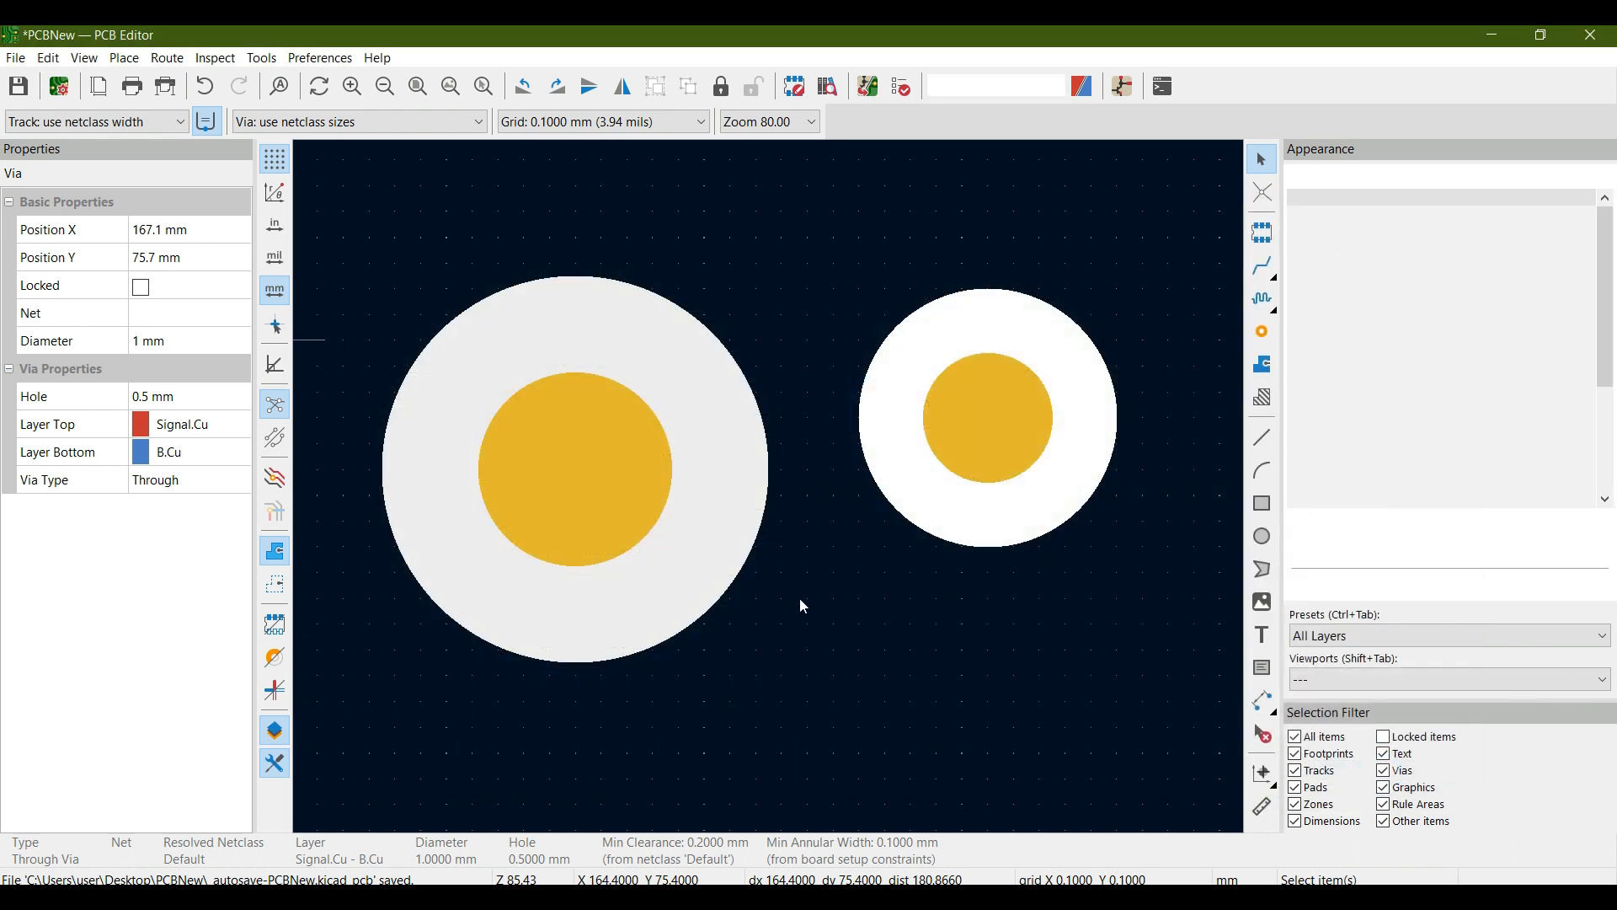